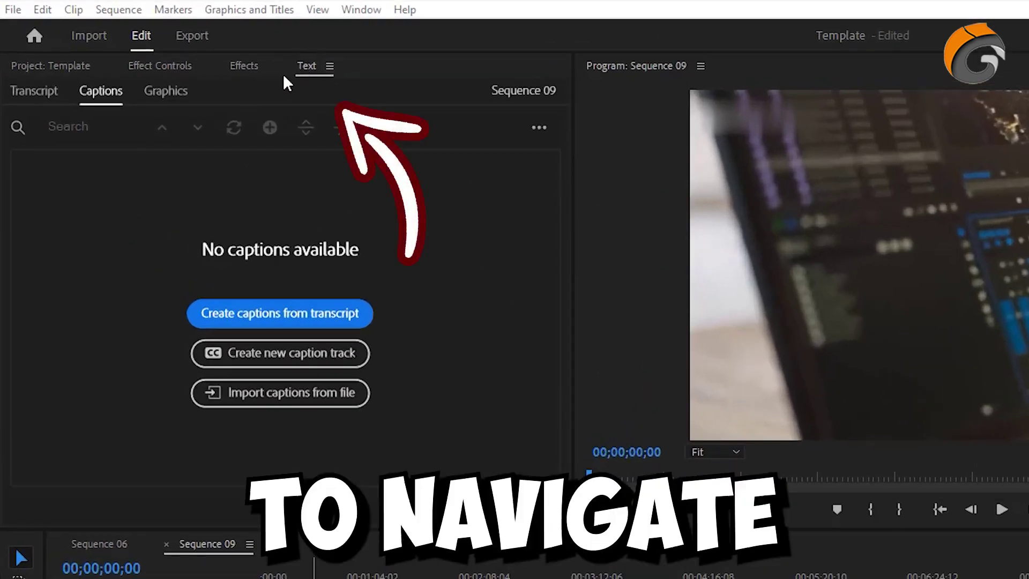
- Show the Text panel via Window > Text and launch Create captions from transcript
click(360, 12)
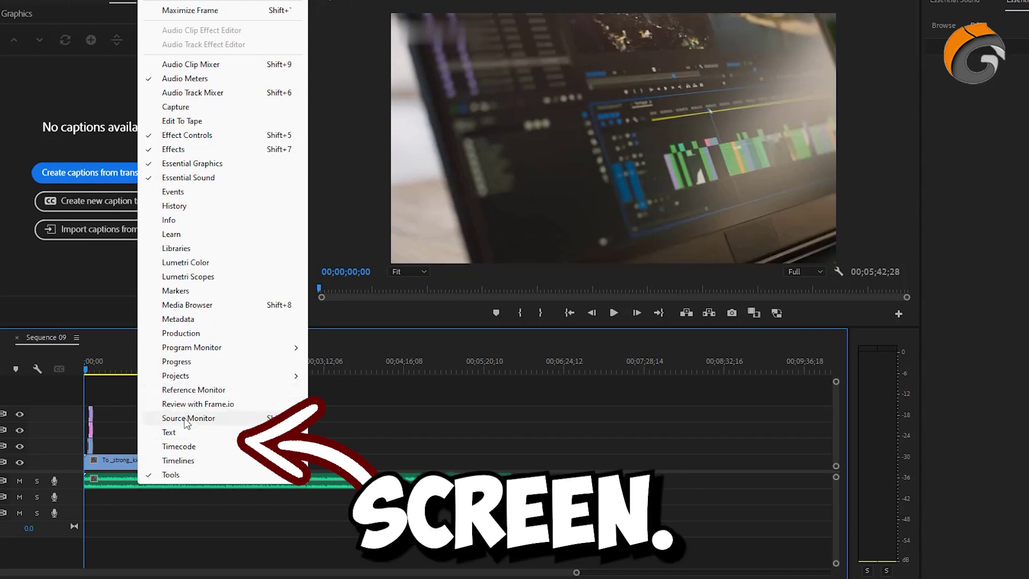
click(192, 433)
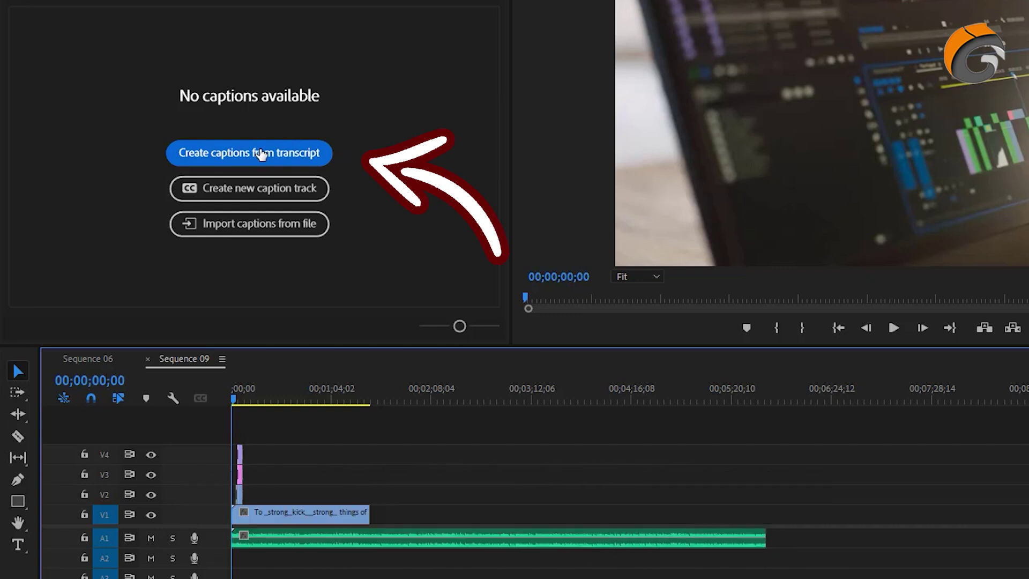
click(262, 154)
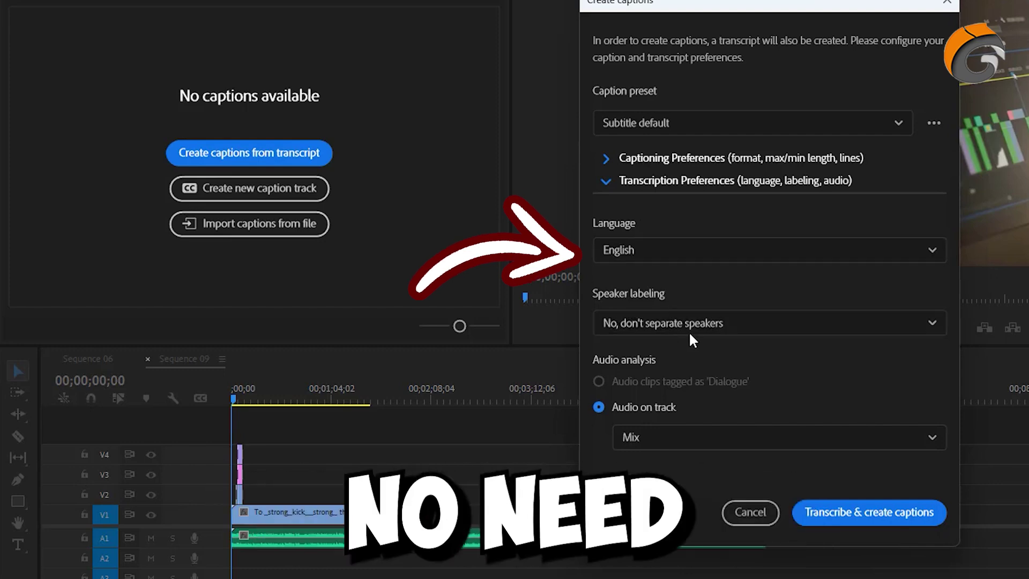
- Transcribe the sequence's Mix audio in English without separating speakers
click(697, 324)
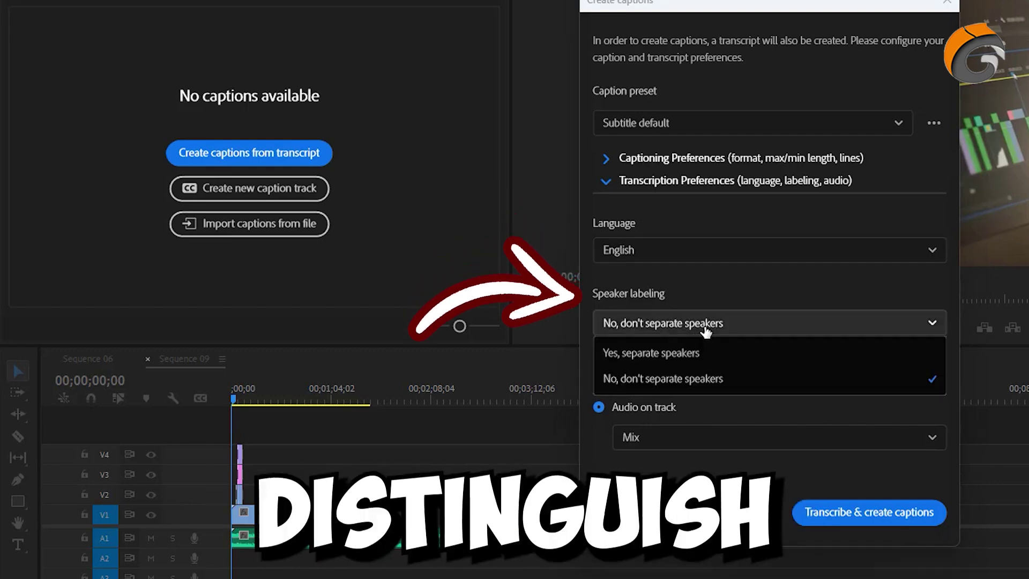
click(674, 380)
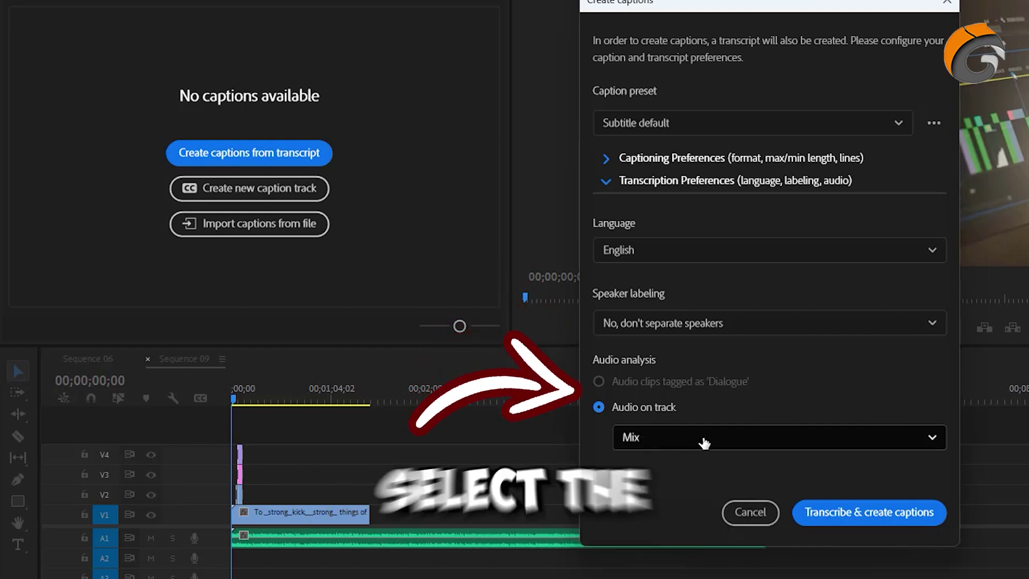
click(673, 445)
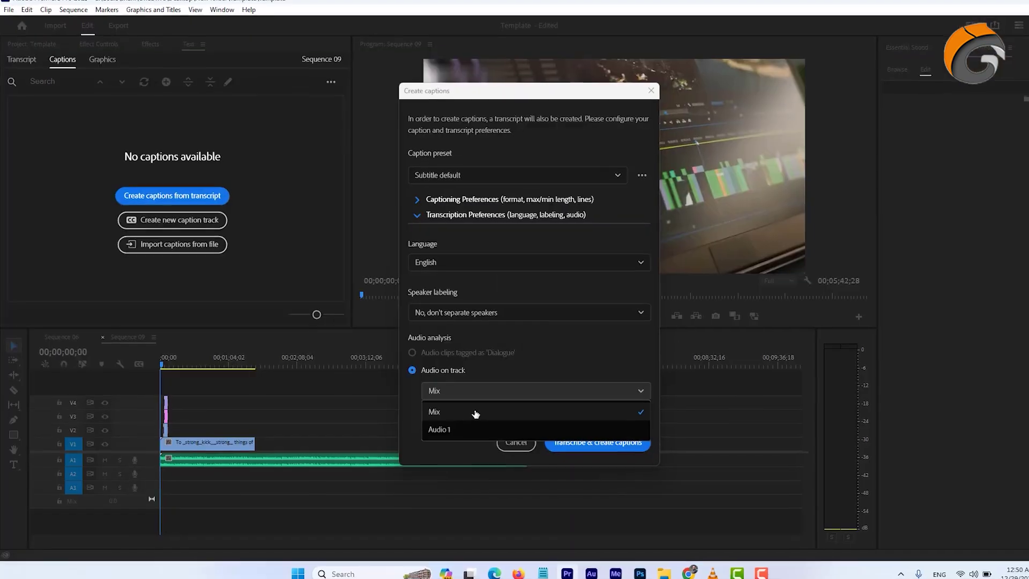
click(669, 467)
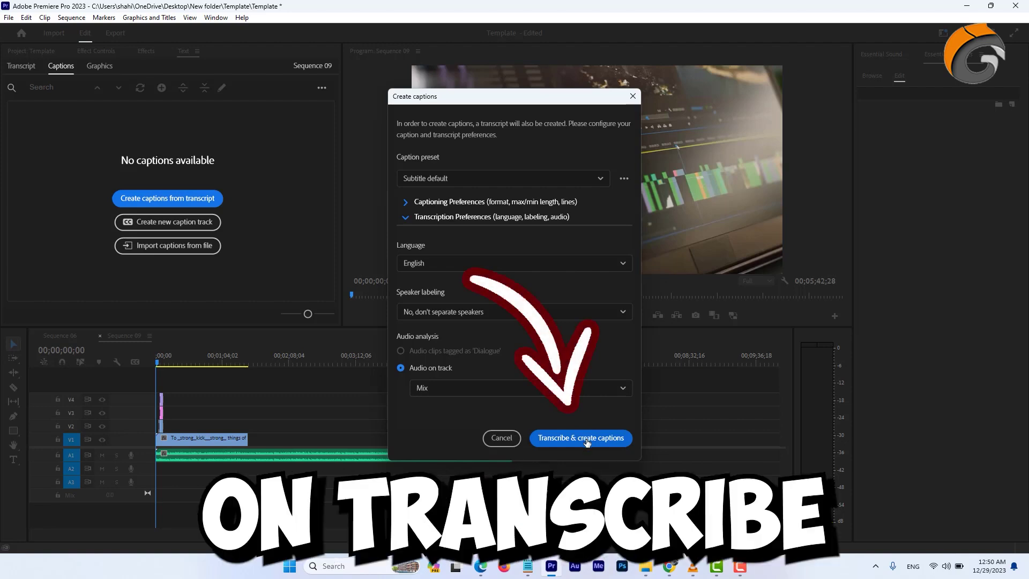
click(588, 437)
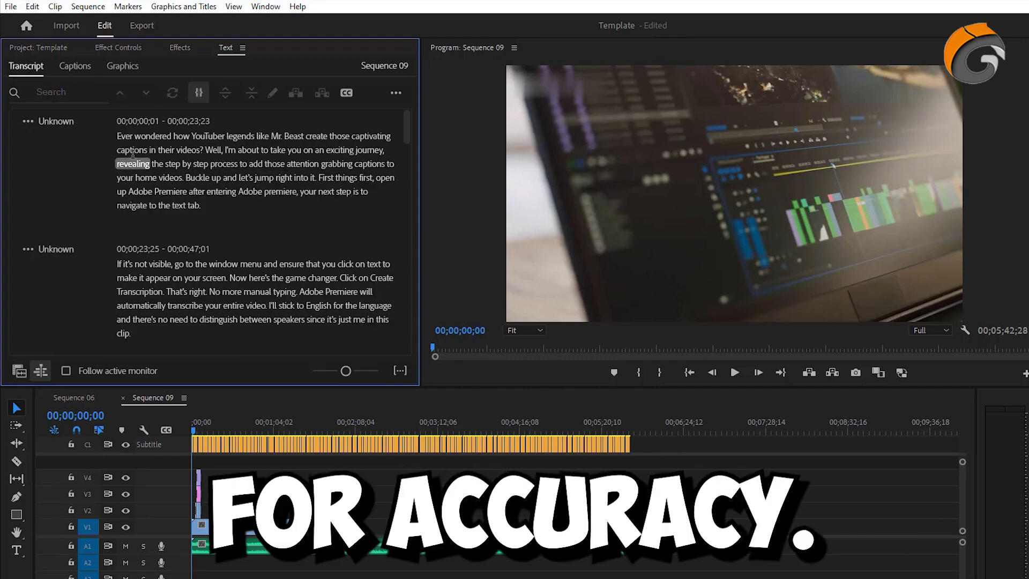
- Check the word 'those' in the first transcript paragraph, then exit editing
double_click(267, 164)
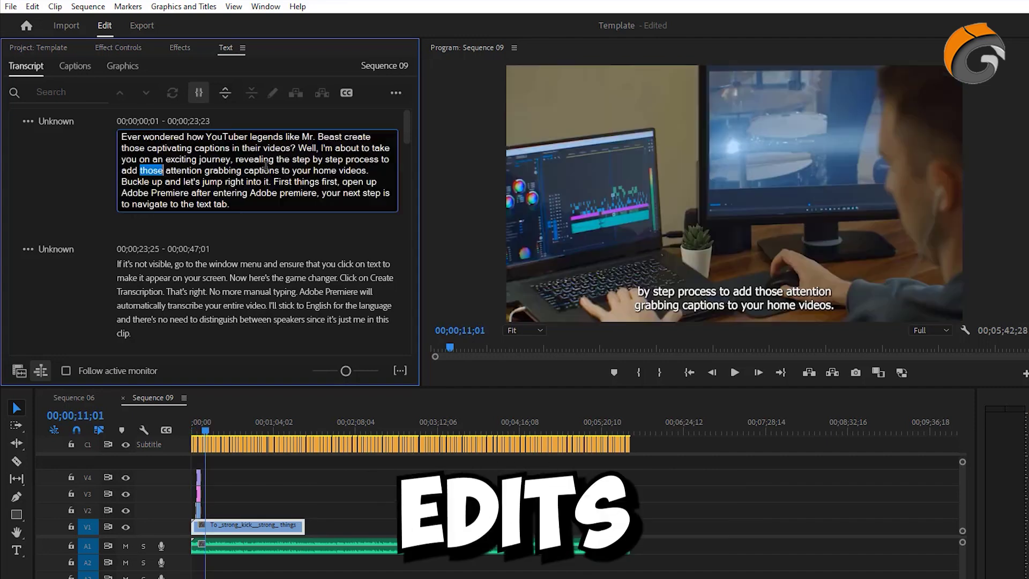
click(201, 171)
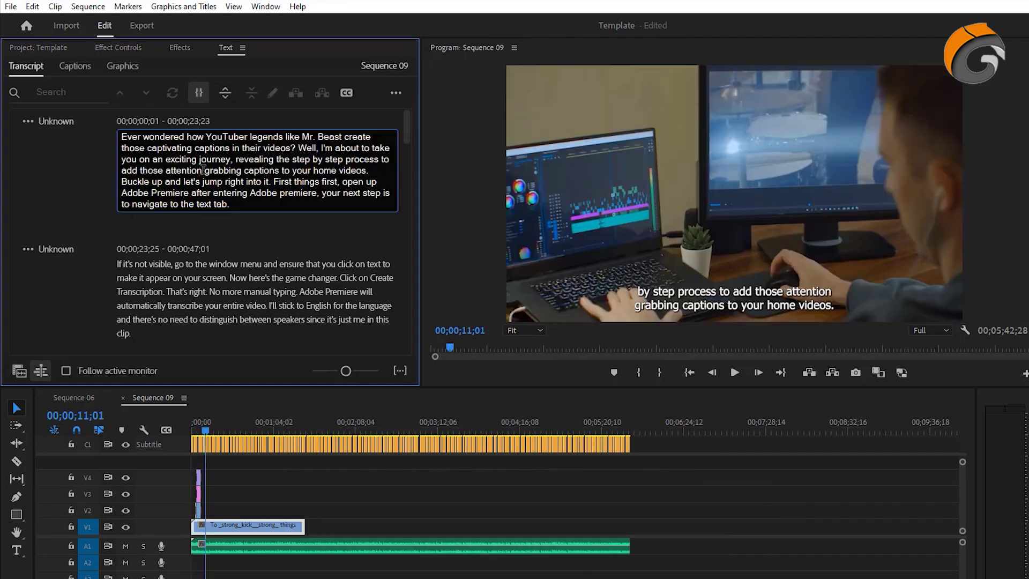
key(Escape)
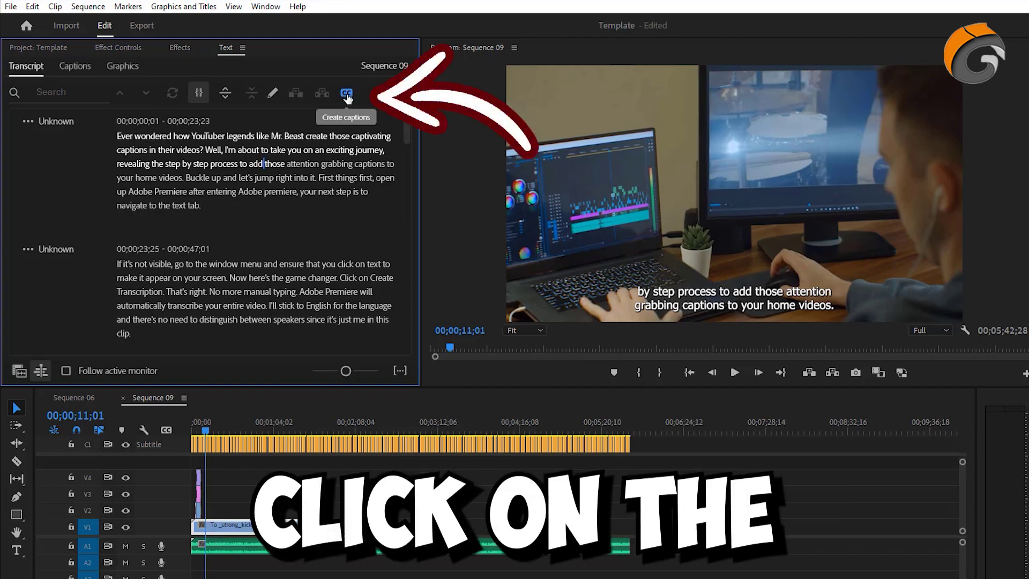
- Create single-line captions with a 14-character maximum length and shorter minimum duration
click(346, 95)
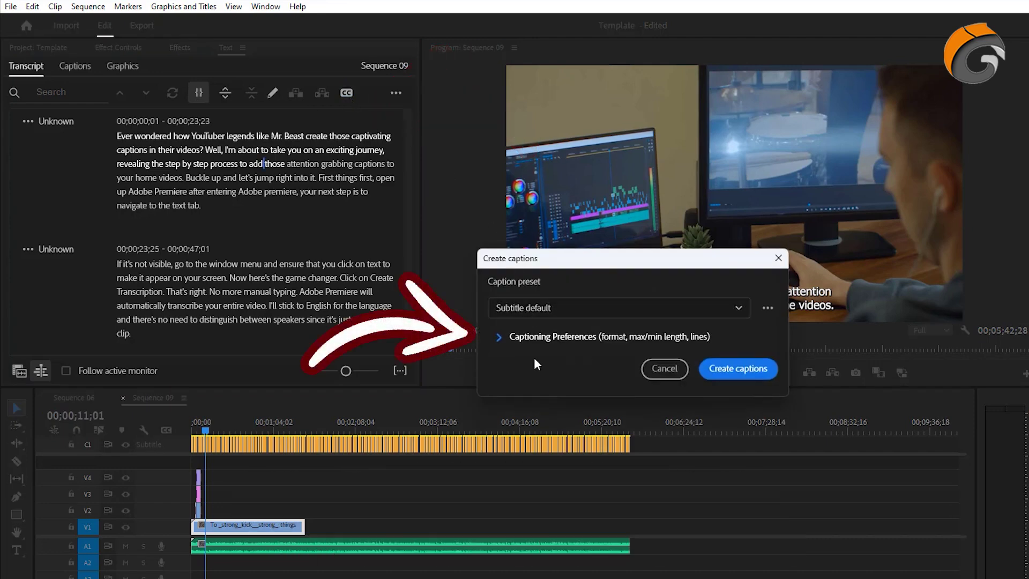
click(497, 337)
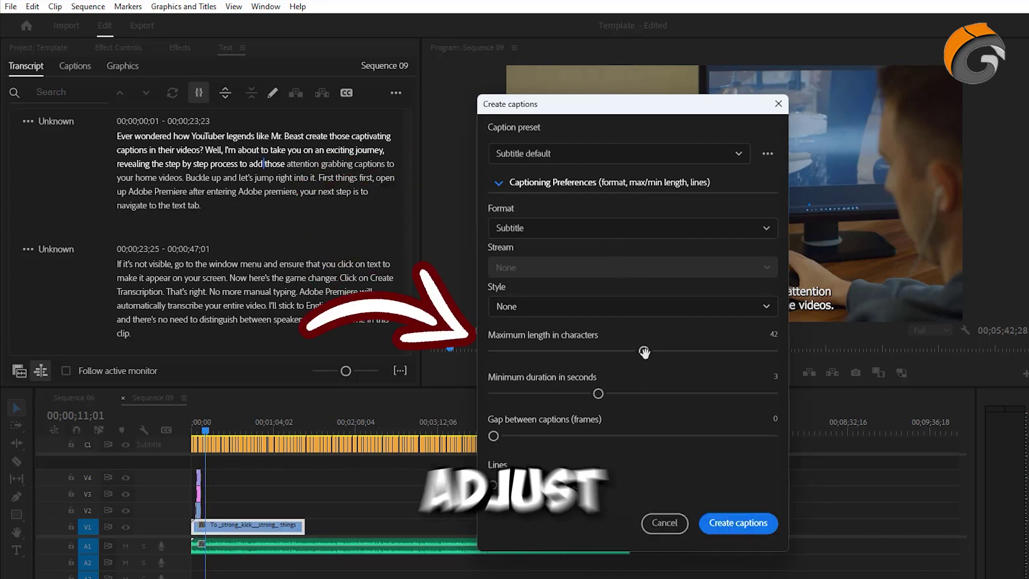
drag(645, 352, 588, 350)
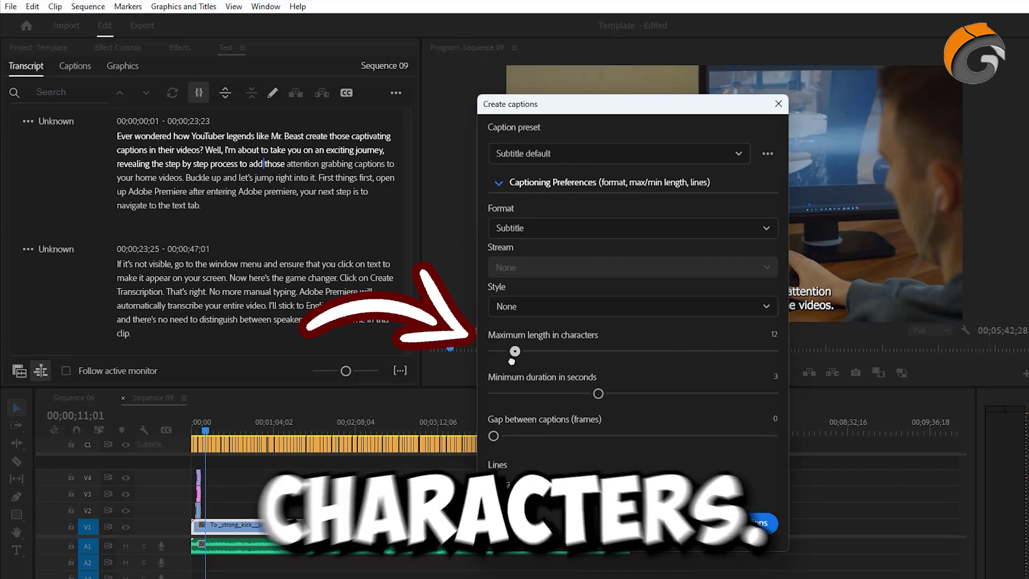
drag(510, 360, 520, 361)
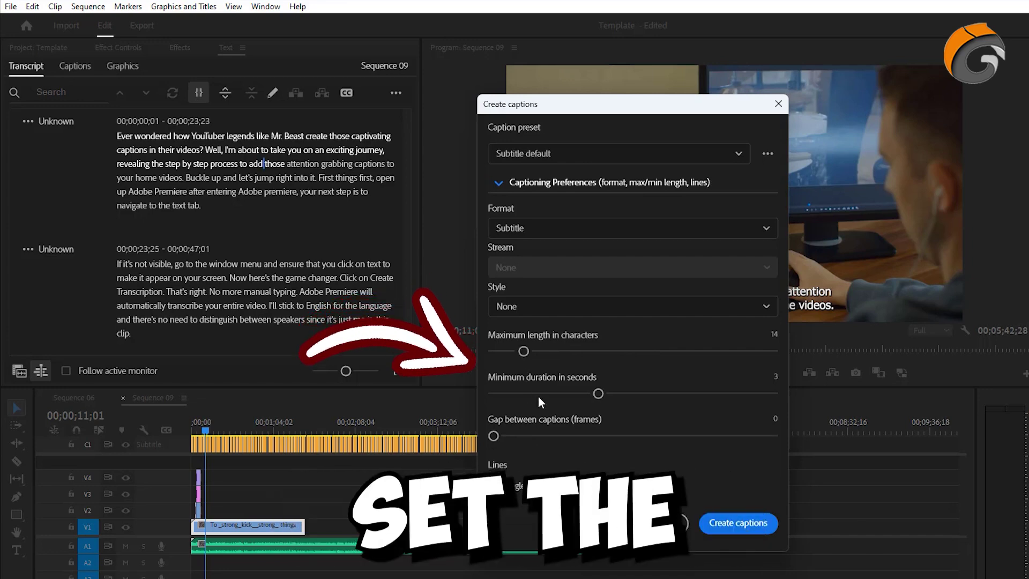
drag(598, 394, 505, 403)
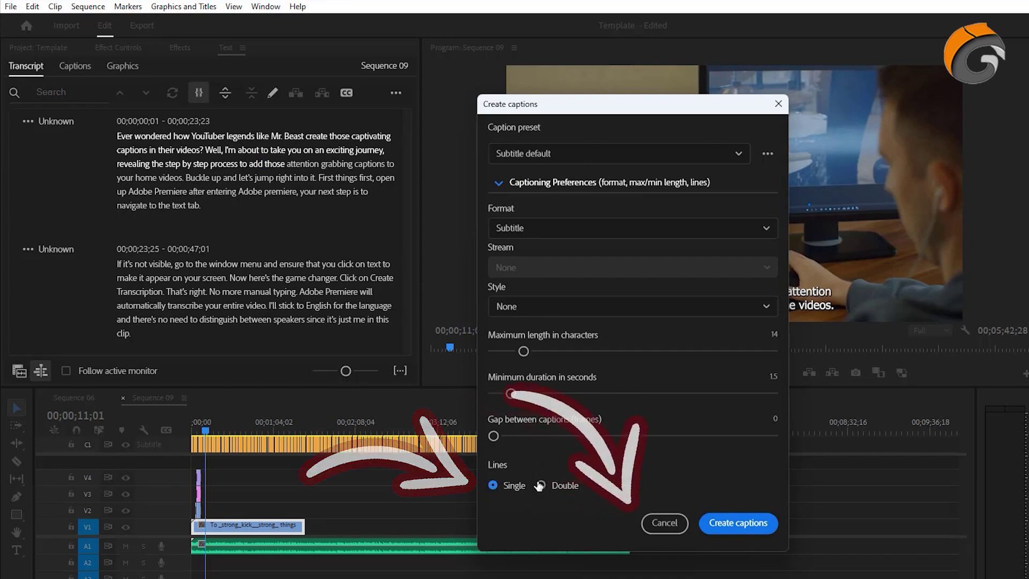
click(750, 529)
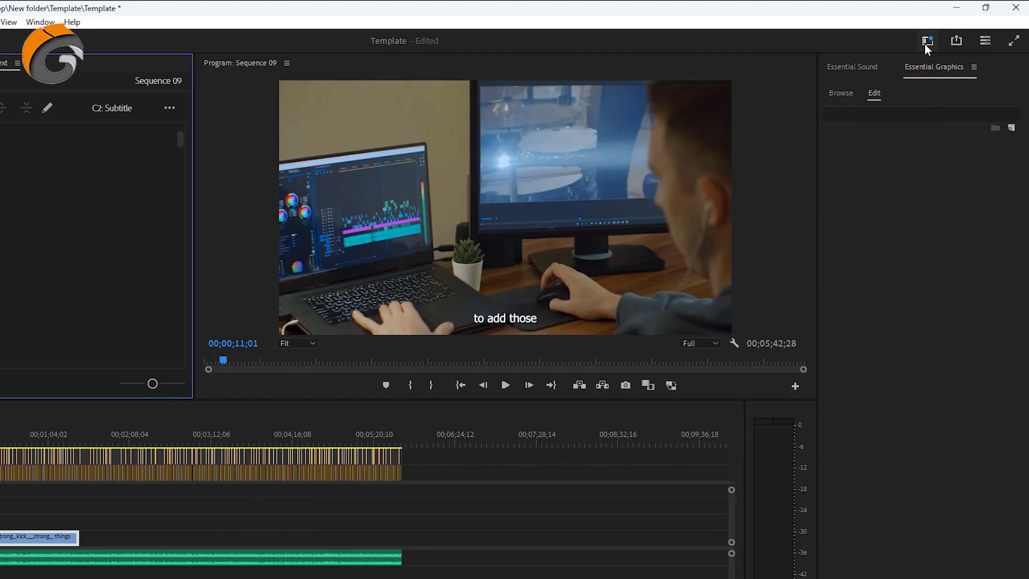
- Switch to the Captions and Graphics workspace and select every caption on track C2
click(927, 42)
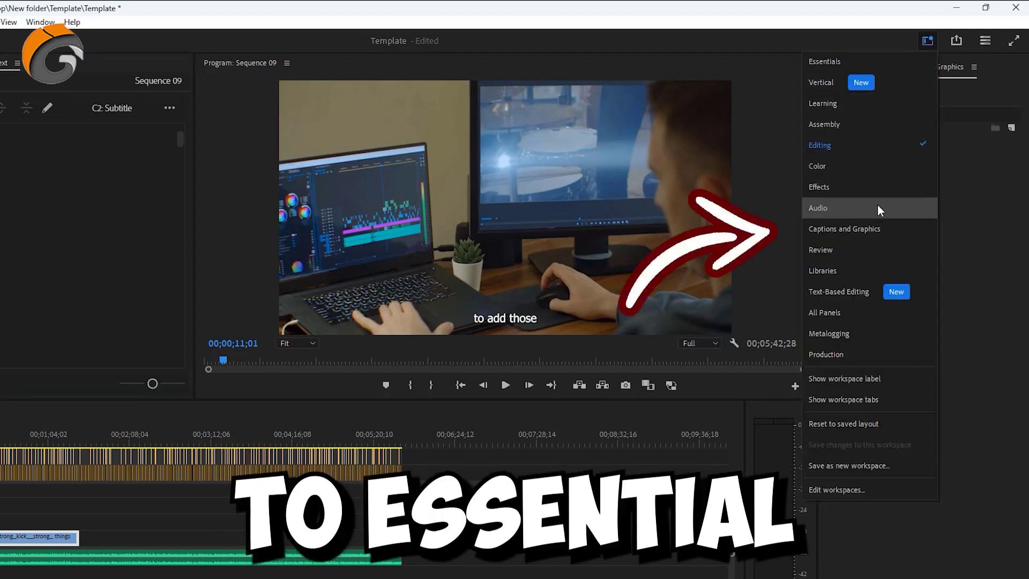
click(862, 231)
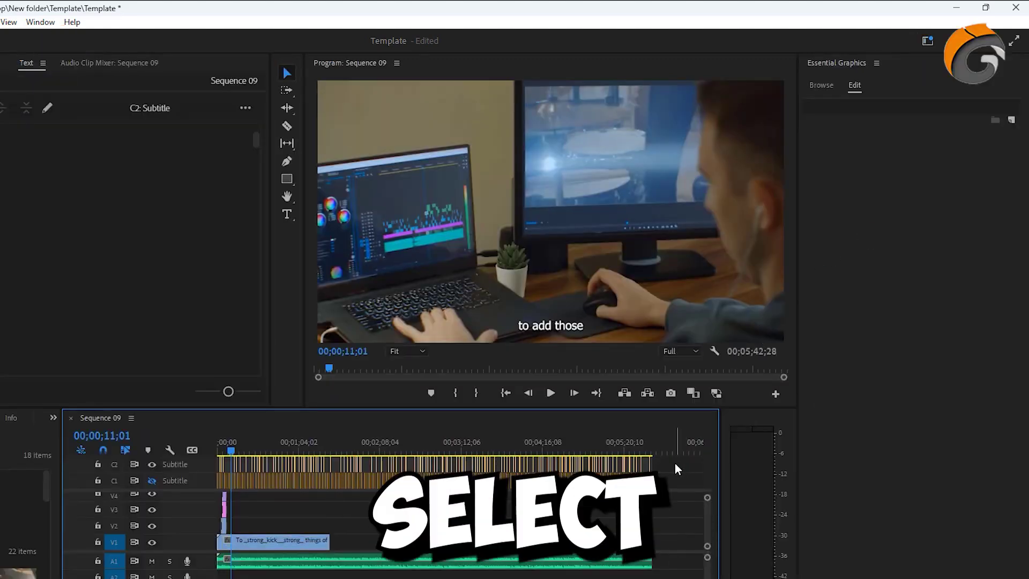
drag(676, 465, 215, 467)
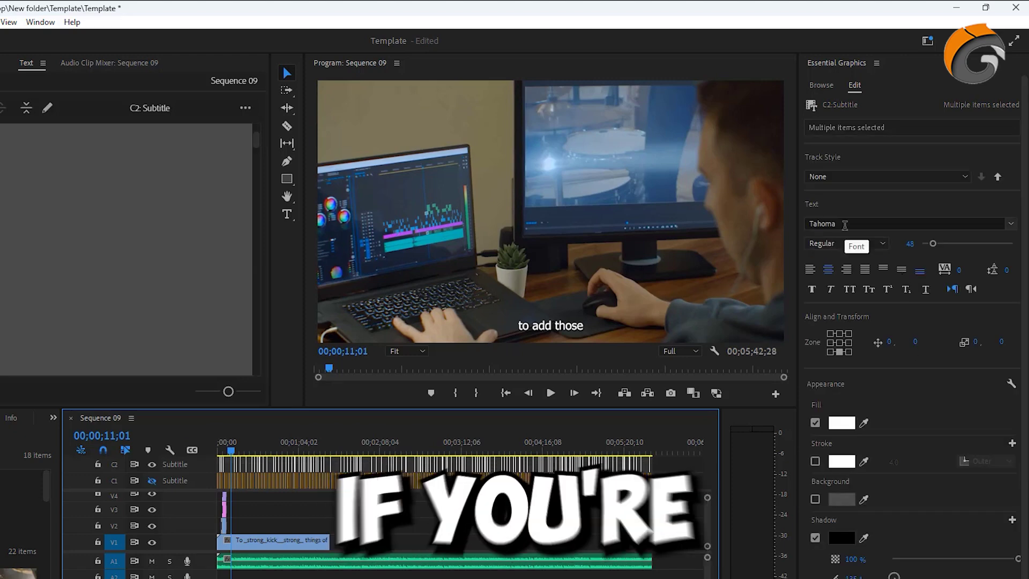
- Set the captions' font to ObelixPro Regular at size 130
click(844, 225)
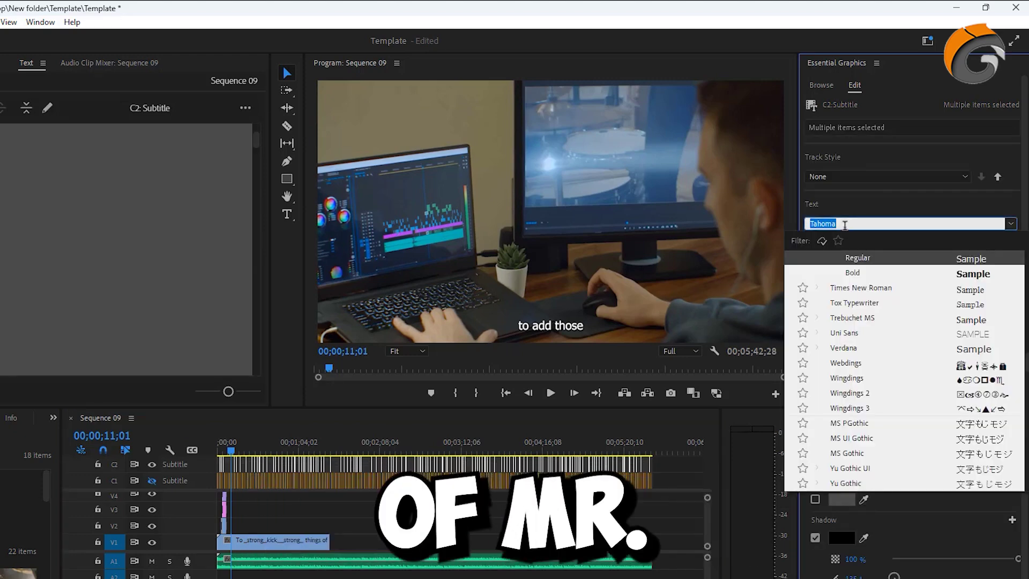
text(ob)
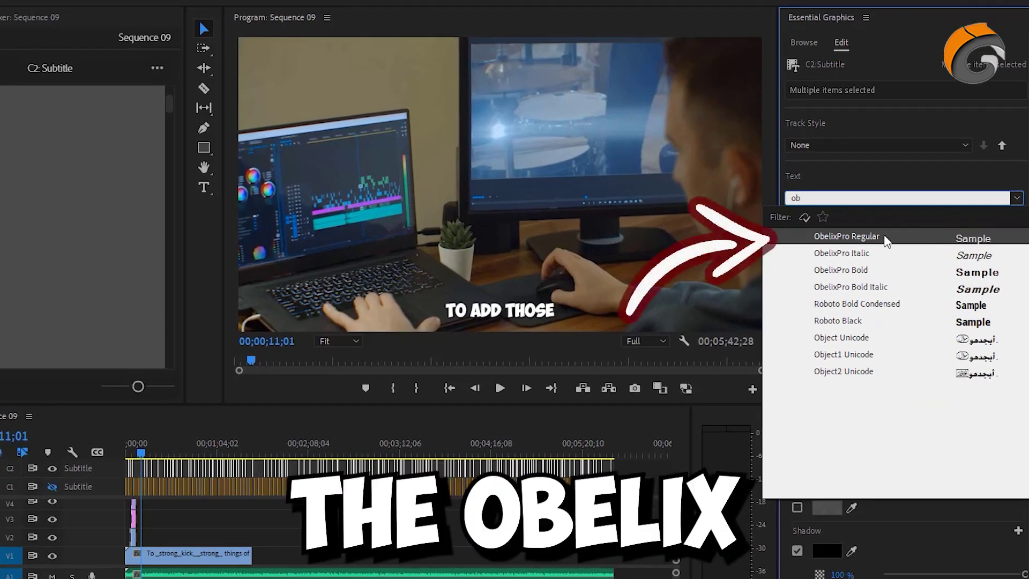
click(883, 234)
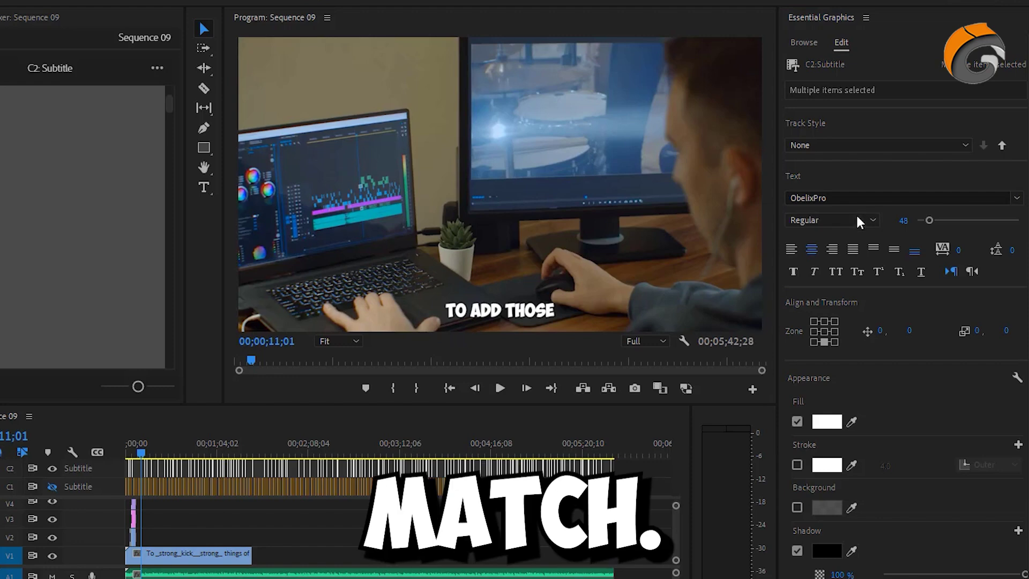
click(906, 221)
text(130)
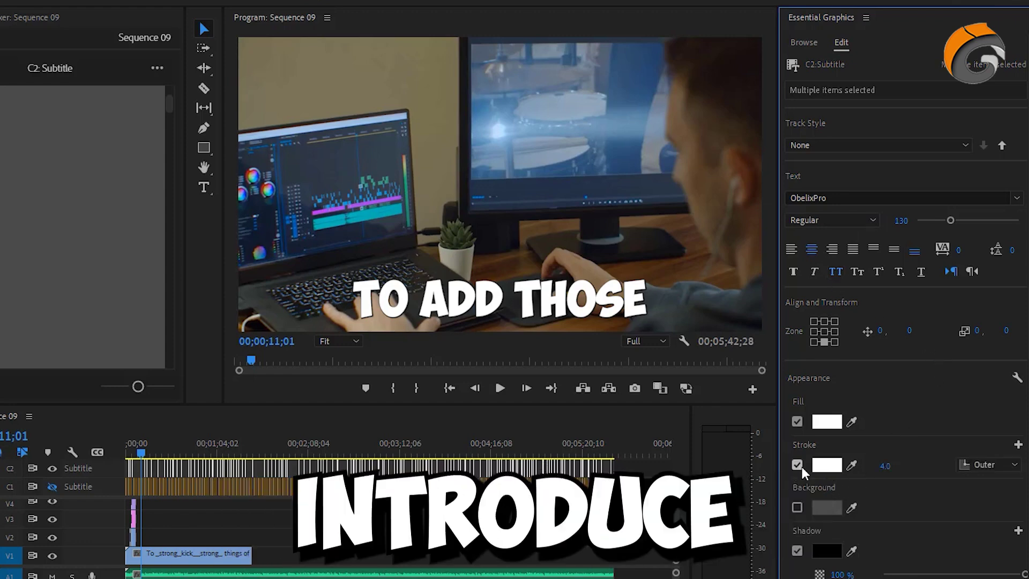
- Make the caption outline black with a 9.0 stroke width
click(826, 465)
click(334, 265)
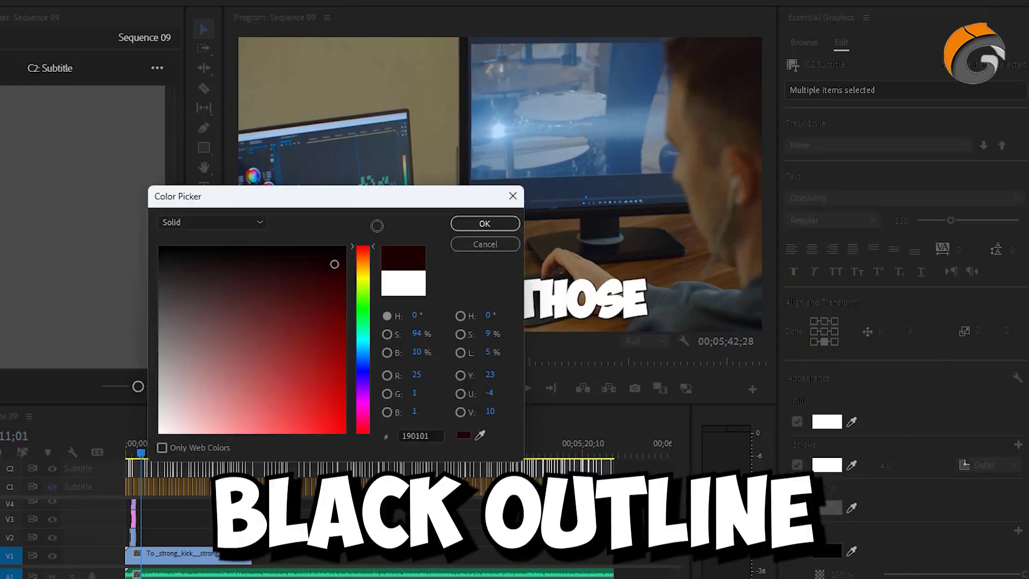
click(467, 224)
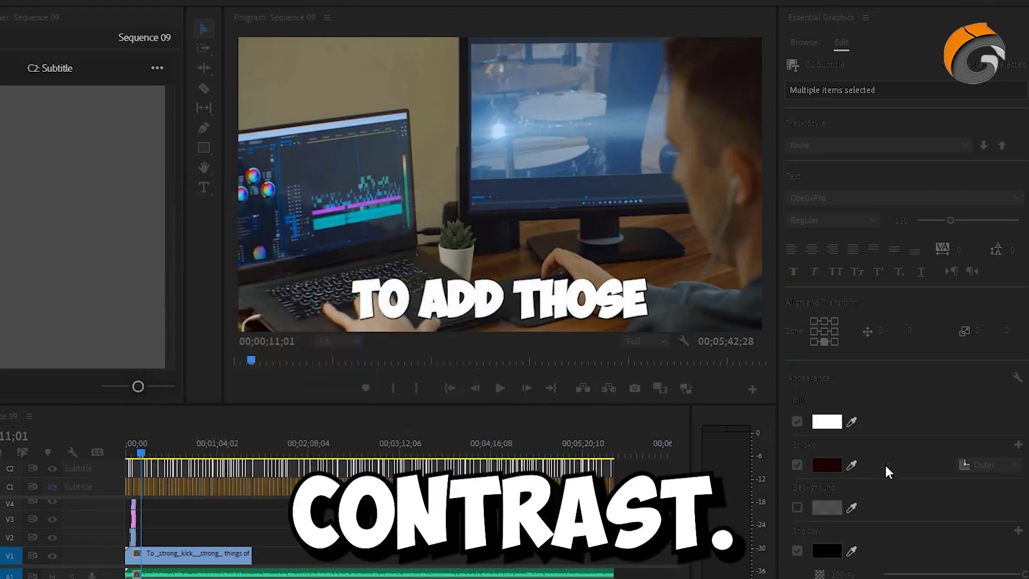
click(885, 465)
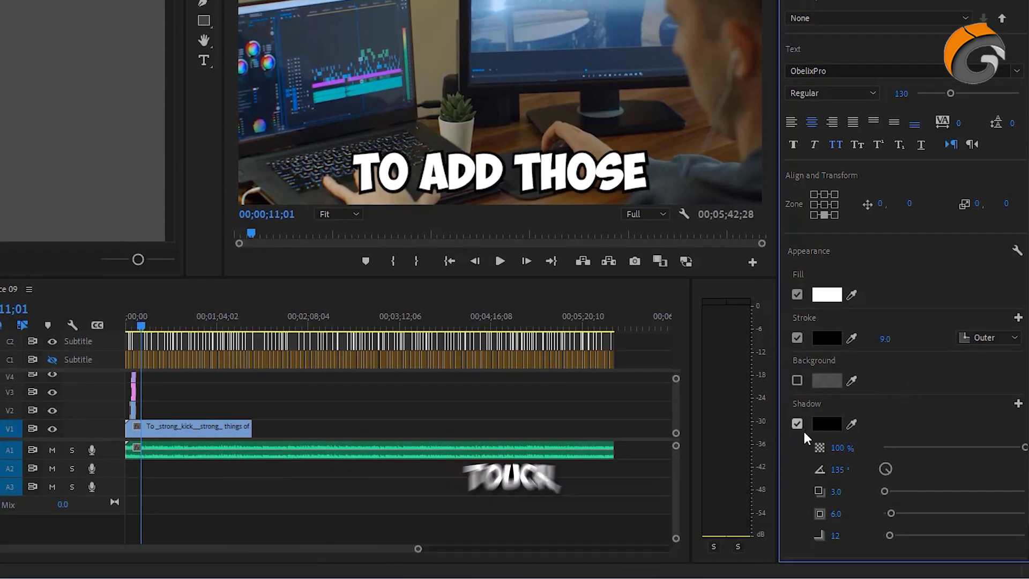
- Set the caption drop shadow distance to 20
scroll(892, 487, down, 1)
drag(882, 462, 892, 461)
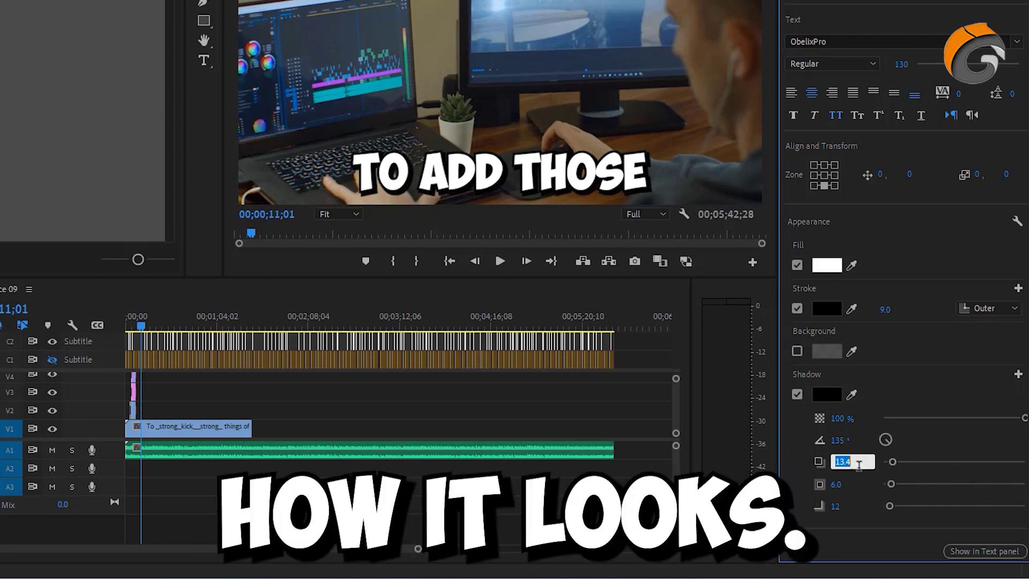
text(20)
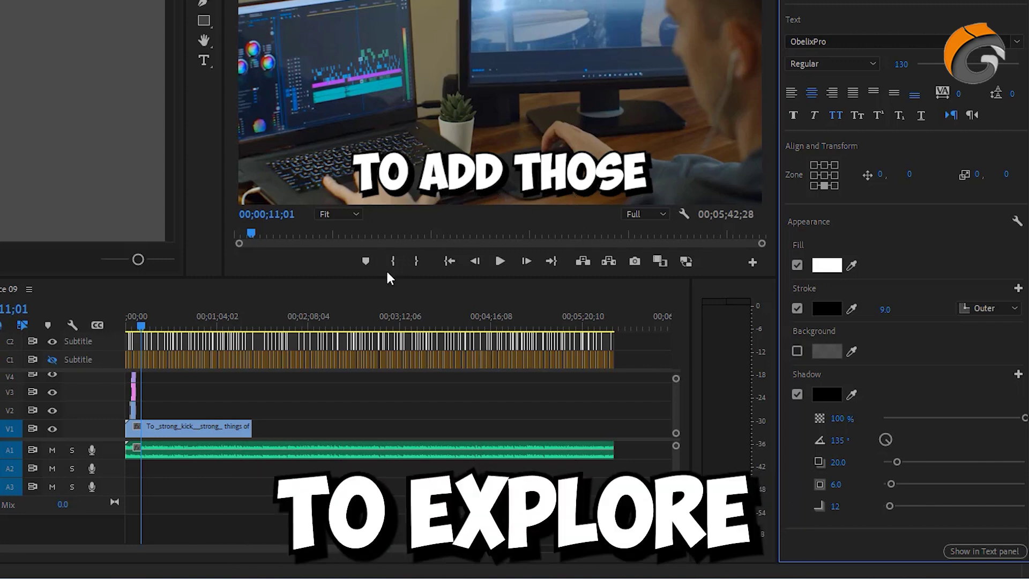
drag(387, 278, 386, 331)
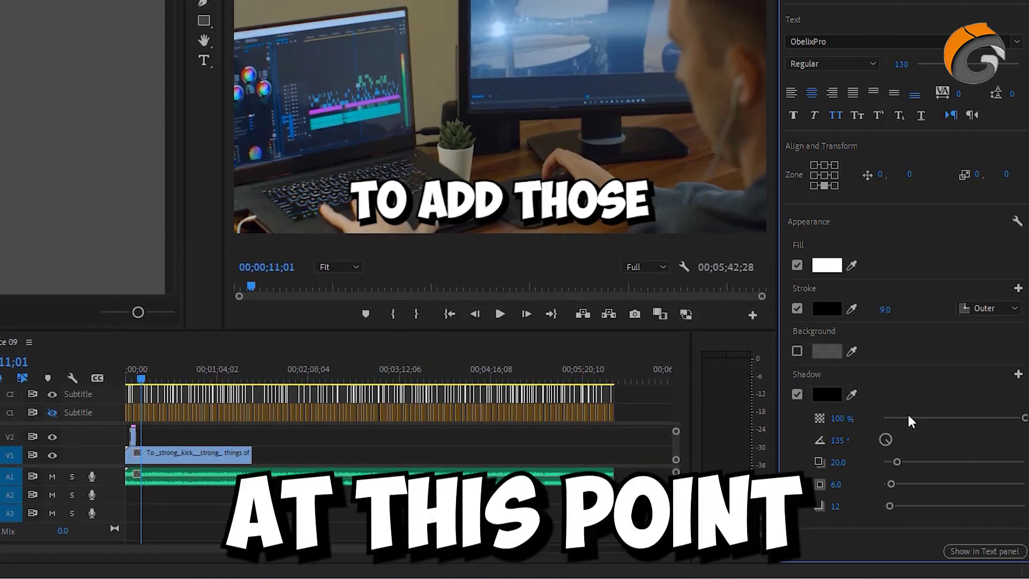
- Play the sequence to preview the restyled captions, stopping at 'CLICK ON TEXT'
scroll(911, 421, down, 1)
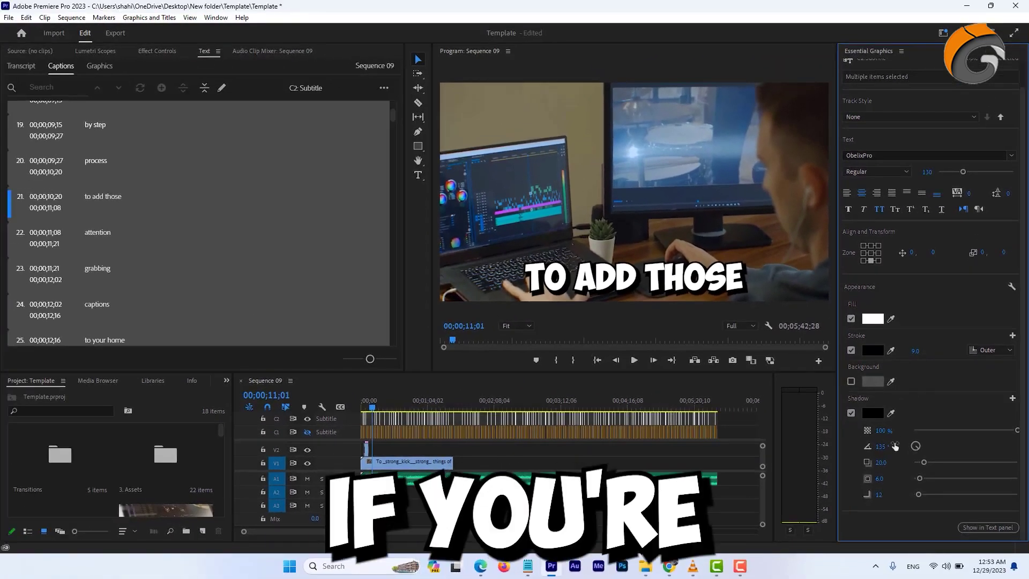
click(634, 360)
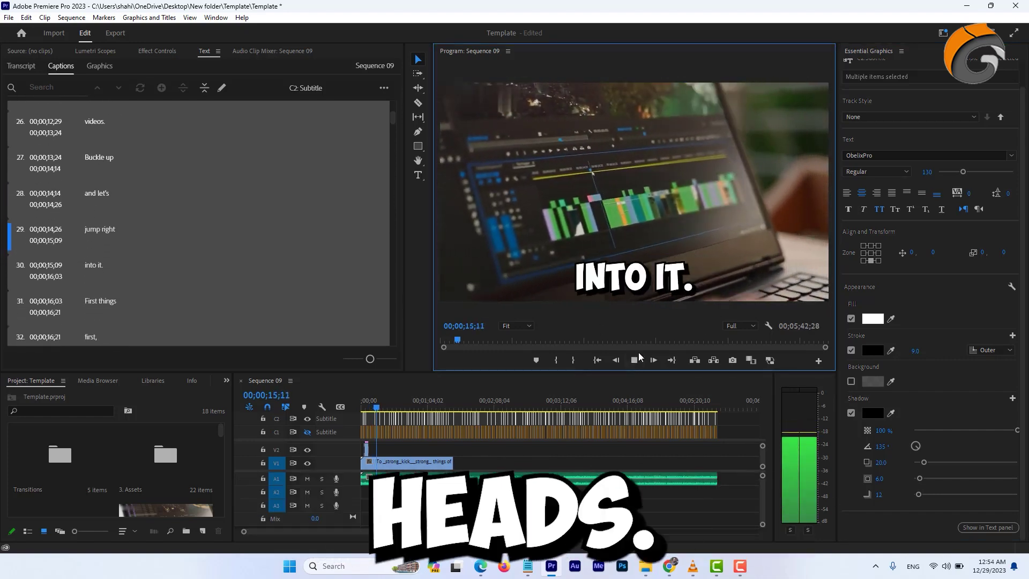
click(634, 360)
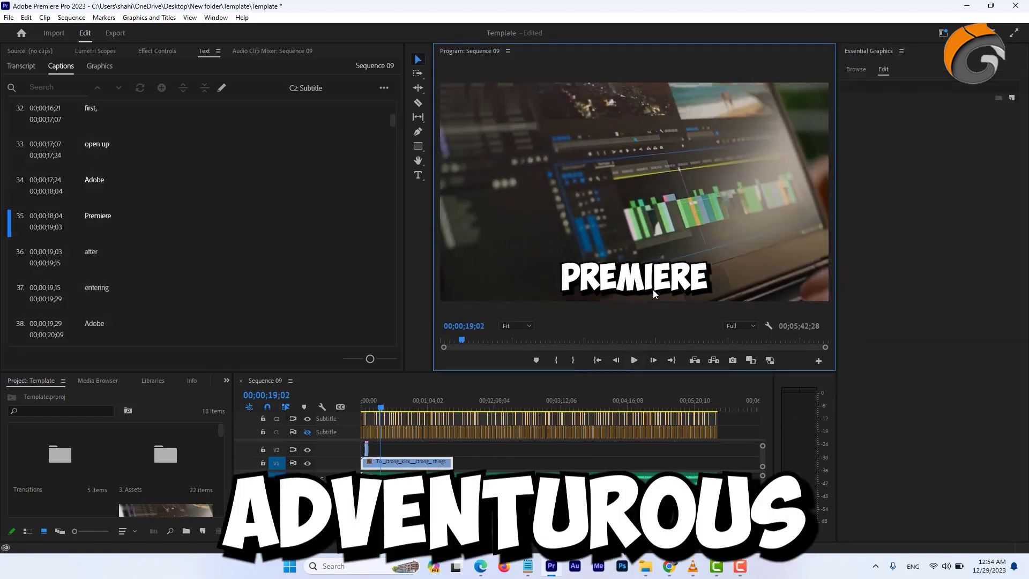
- Zoom in and enlarge the timeline, then select all captions in the list
drag(572, 531, 487, 531)
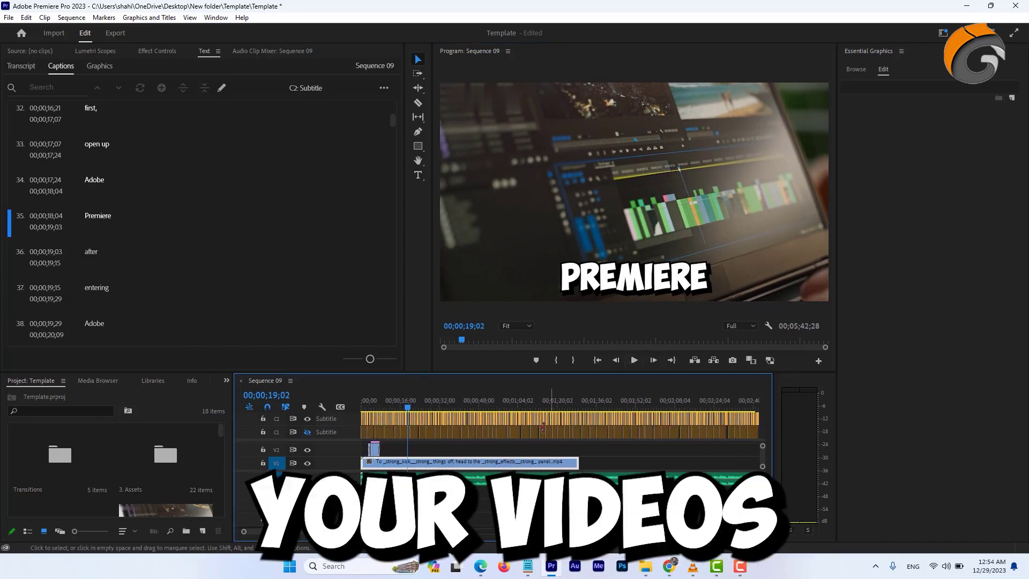
drag(482, 371, 482, 342)
drag(487, 531, 459, 531)
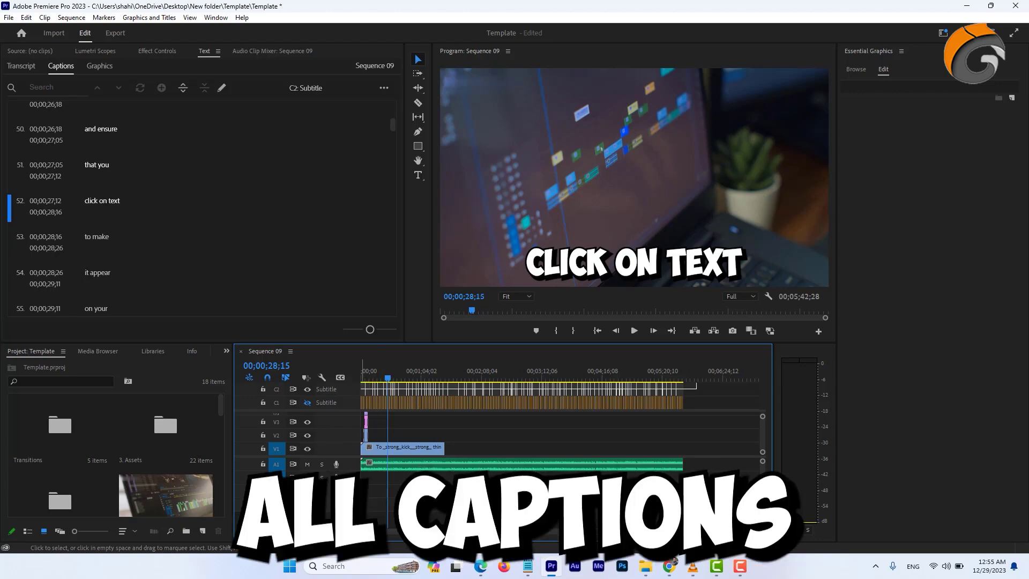
key(ctrl+a)
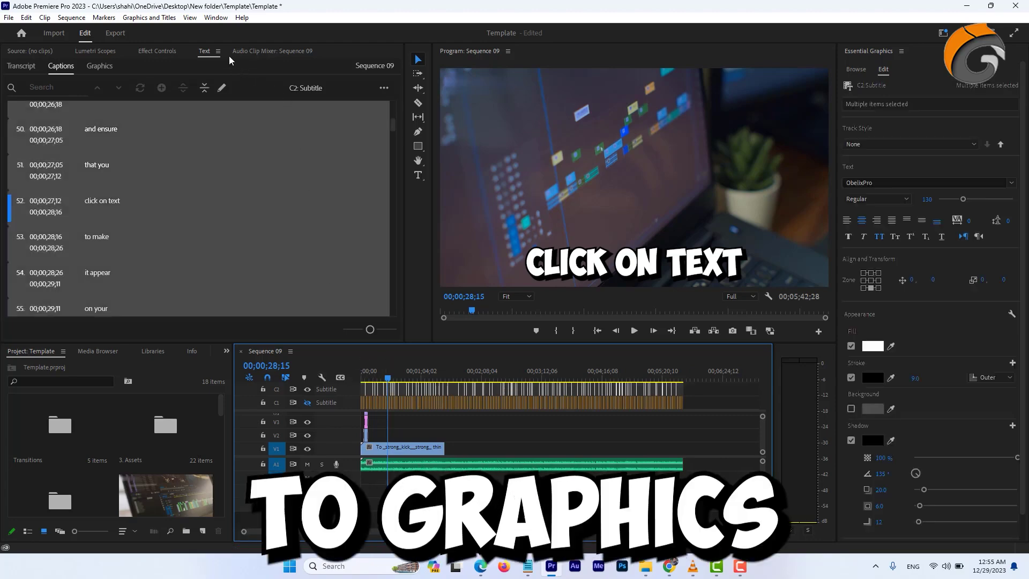
- Upgrade all selected captions to graphic clips on track V5 using Graphics and Titles
click(163, 17)
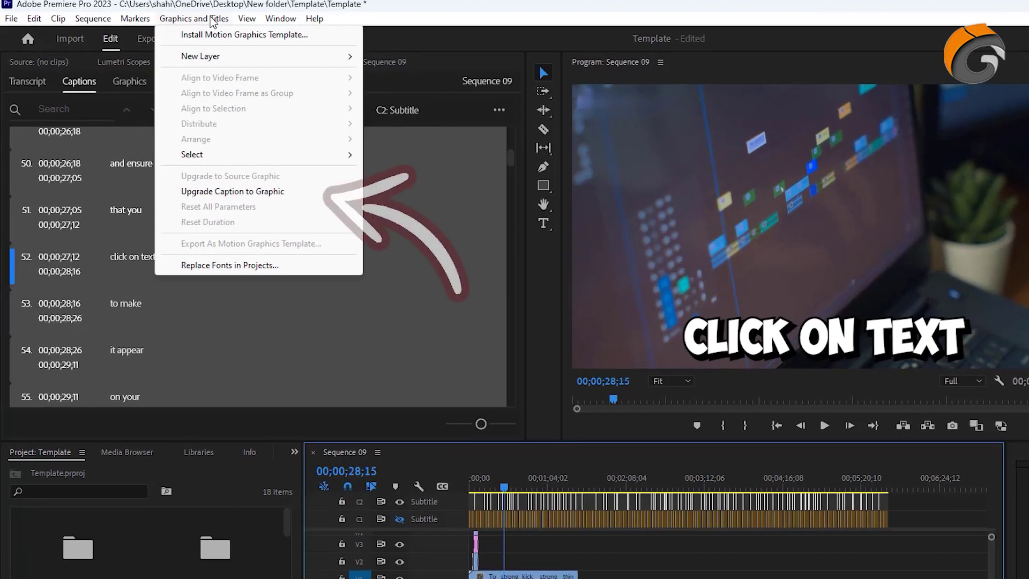
click(240, 192)
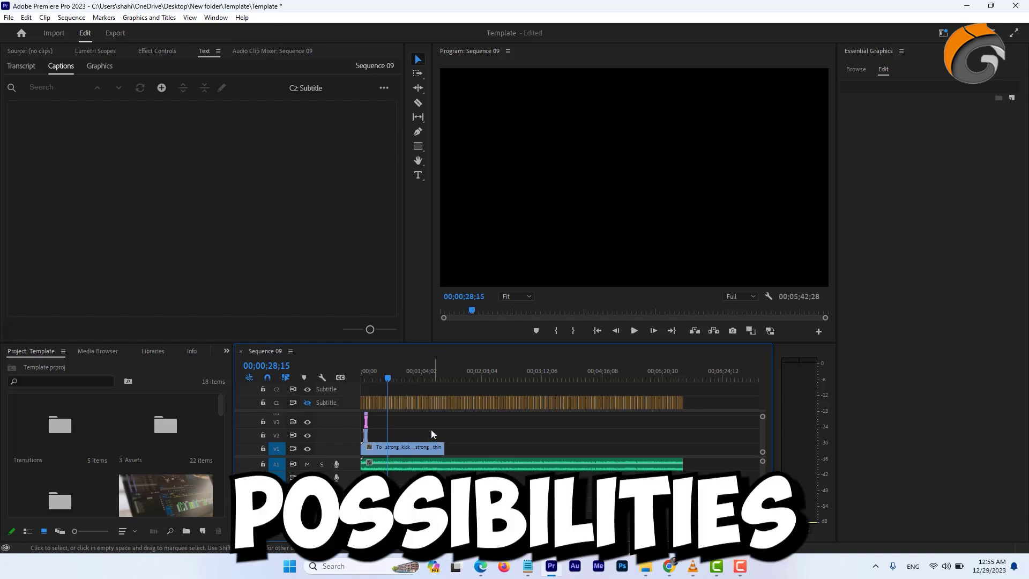
drag(409, 342, 408, 277)
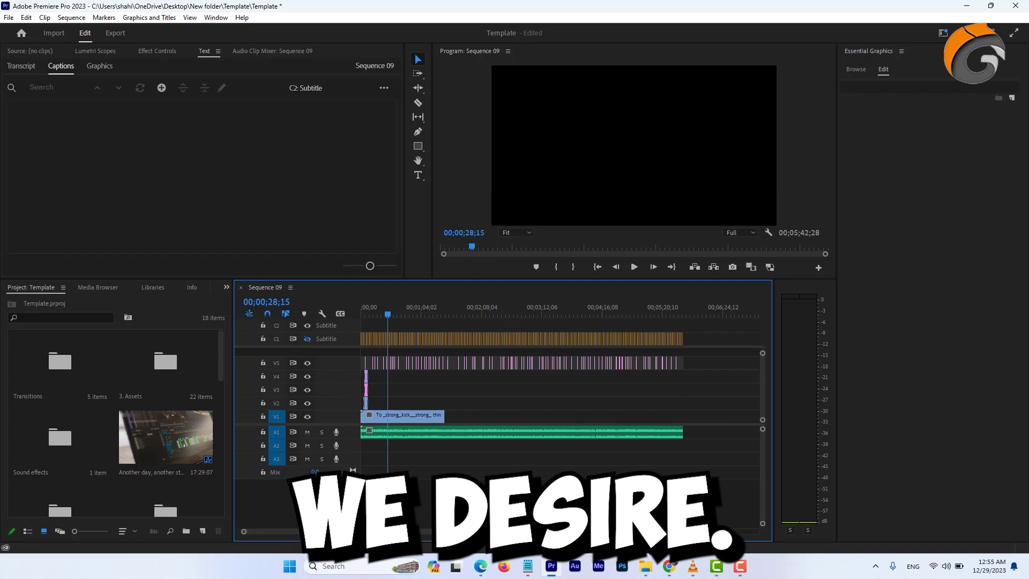
- Zoom the timeline in and select the 'click on text' graphic clip on V5
key(equal)
key(equal)
key(equal)
key(equal)
key(equal)
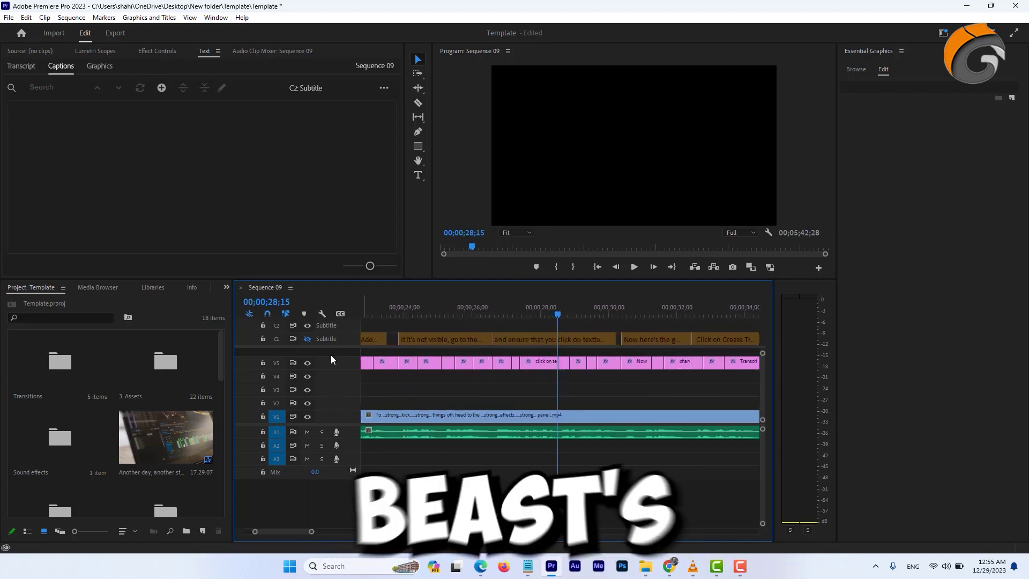
scroll(336, 410, up, 3)
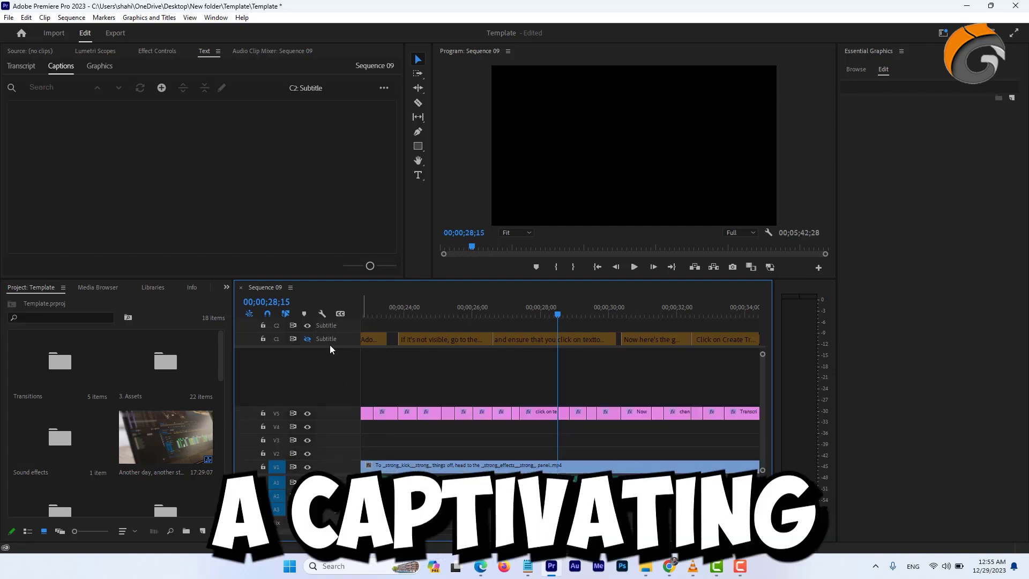
drag(393, 282, 396, 330)
click(539, 426)
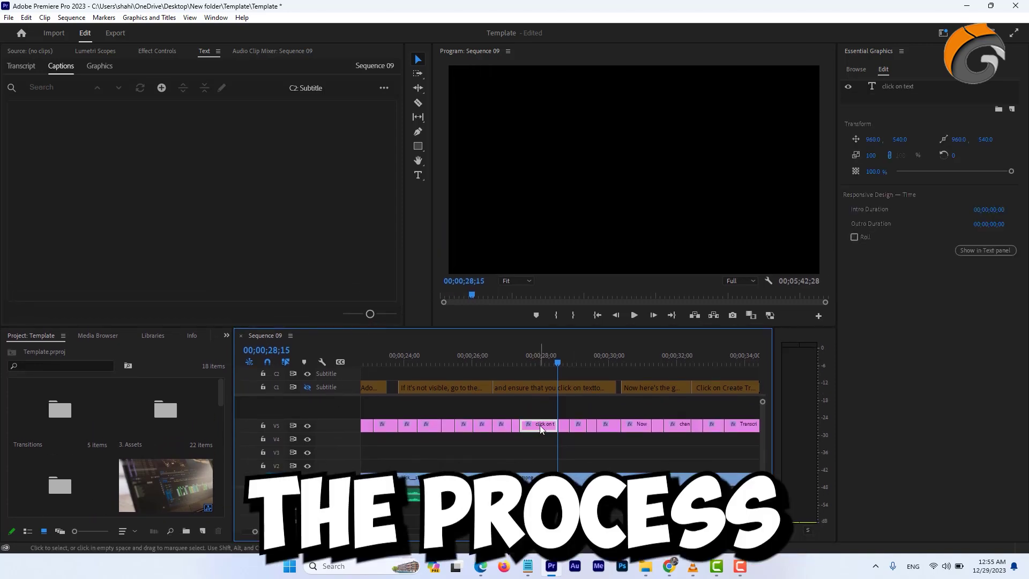
click(545, 360)
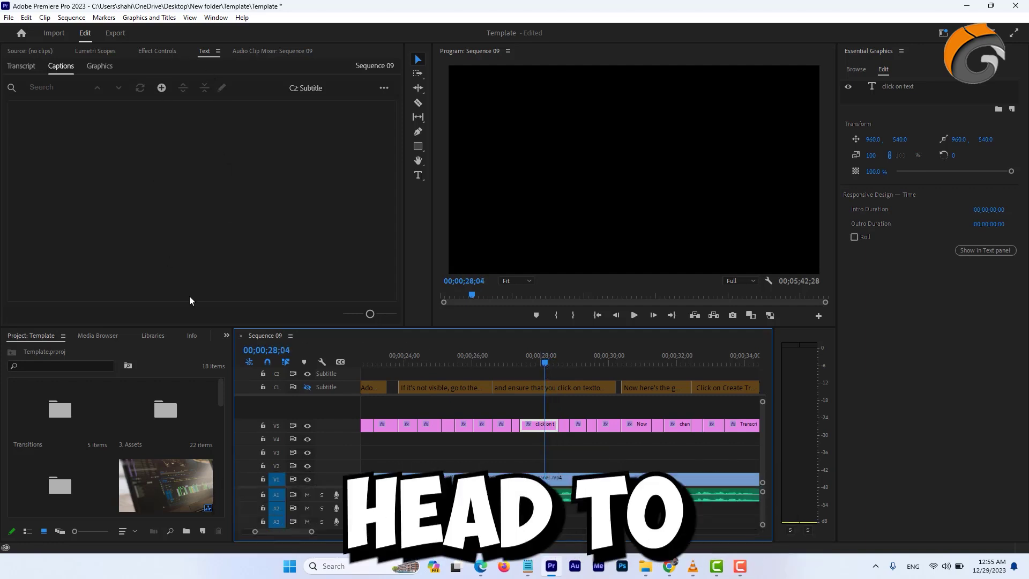
click(227, 336)
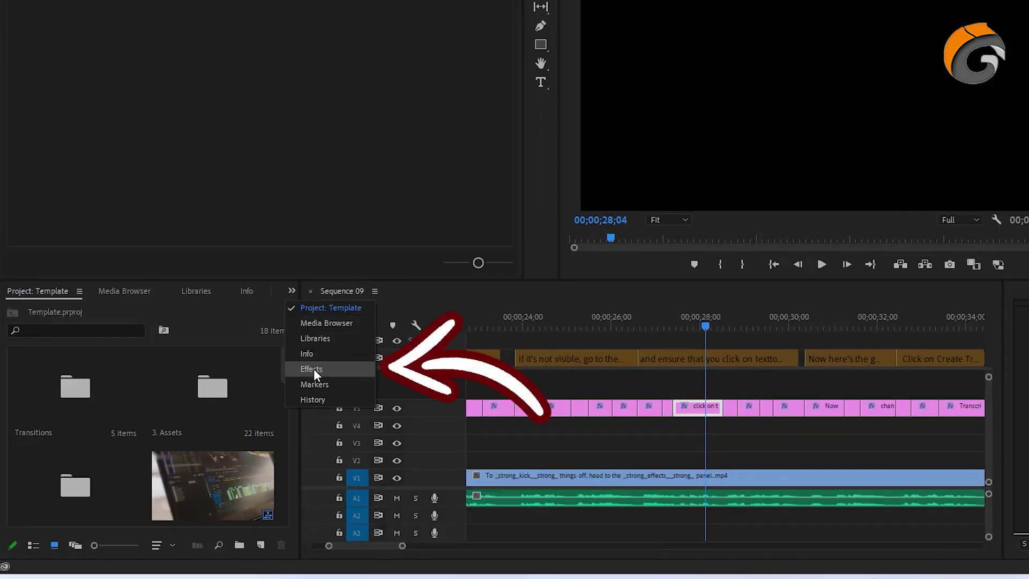
- Apply the Distort > Transform effect to the 'click on text' graphic and show Effect Controls
click(314, 369)
click(111, 309)
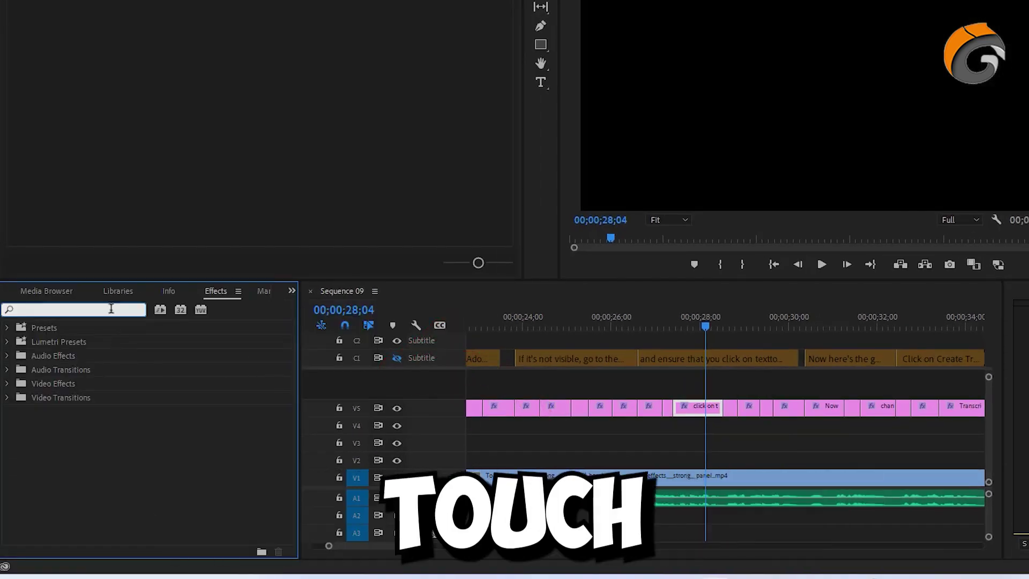
text(transform)
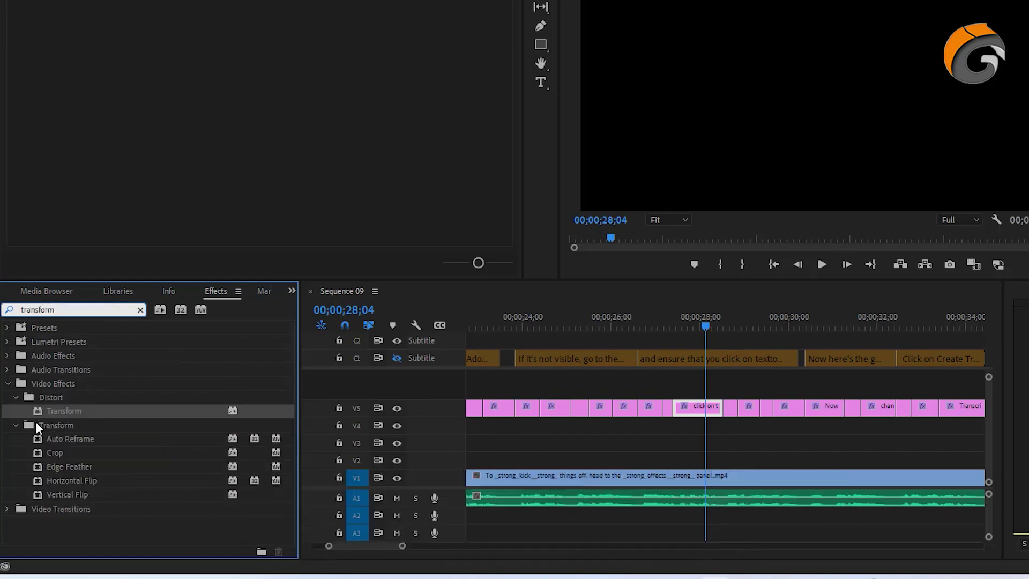
drag(54, 410, 695, 416)
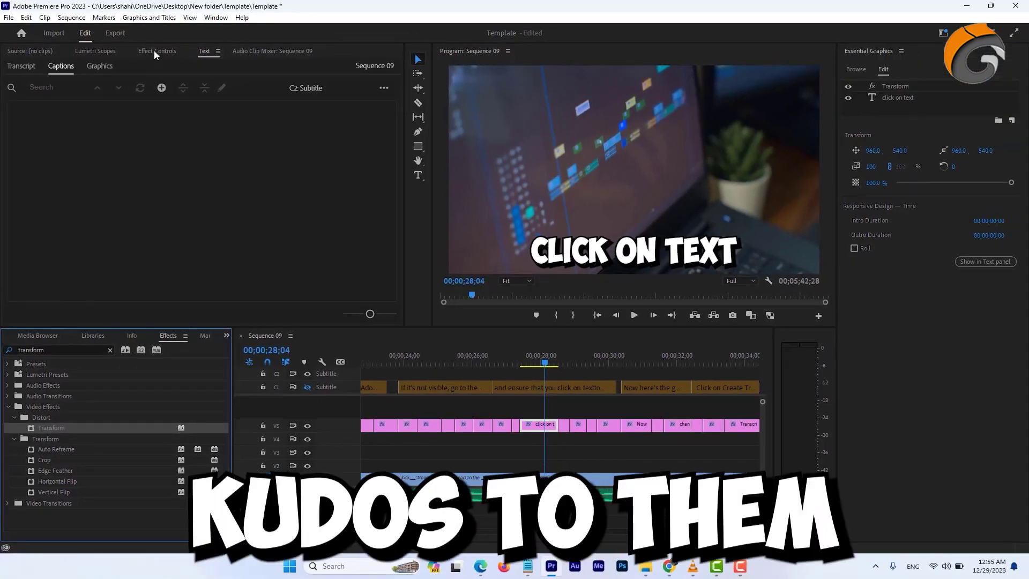
click(154, 52)
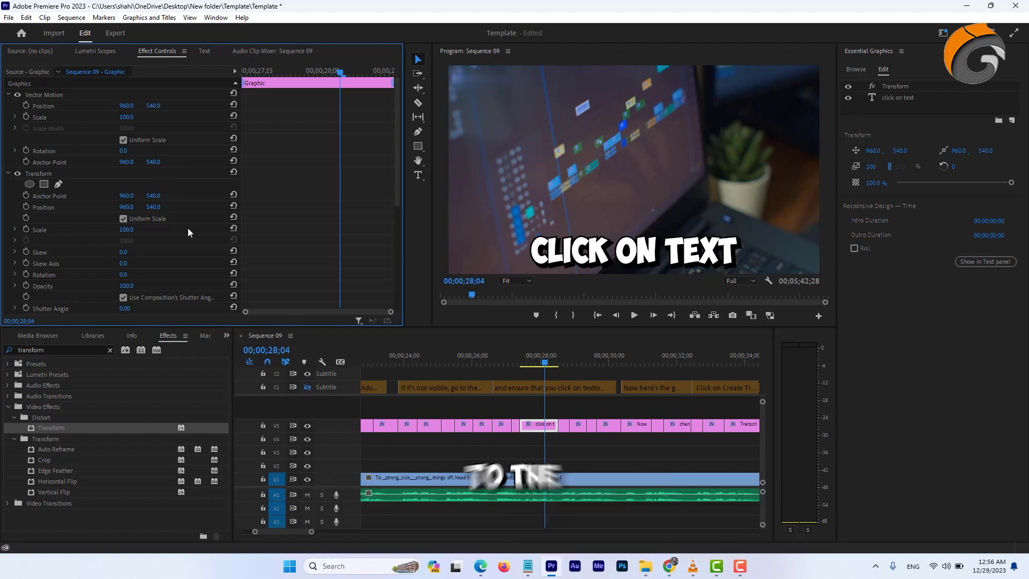
- Move the Transform anchor point onto the 'CLICK ON TEXT' caption, then drag the caption back to its original spot
click(596, 257)
click(802, 180)
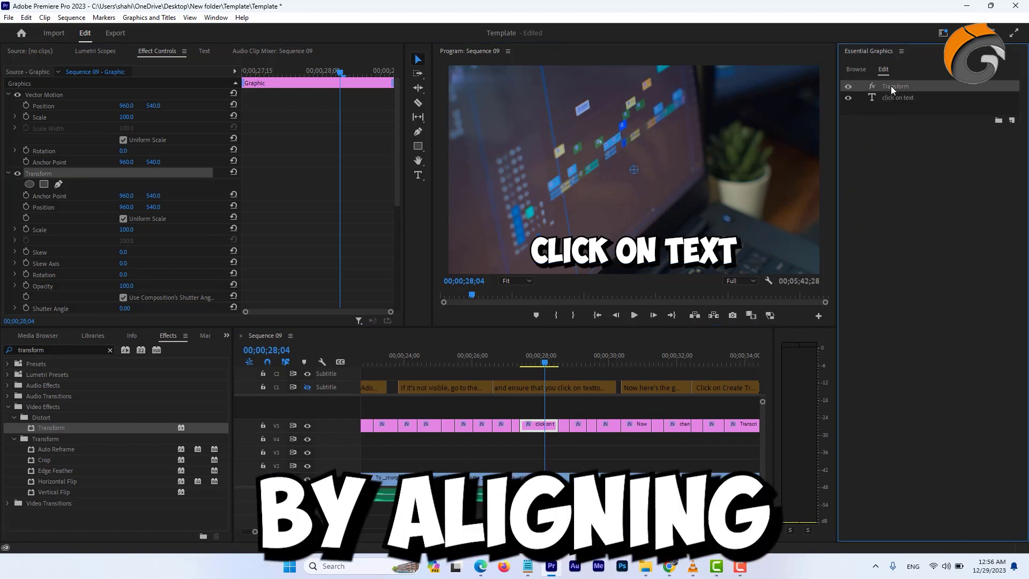
drag(635, 170, 637, 241)
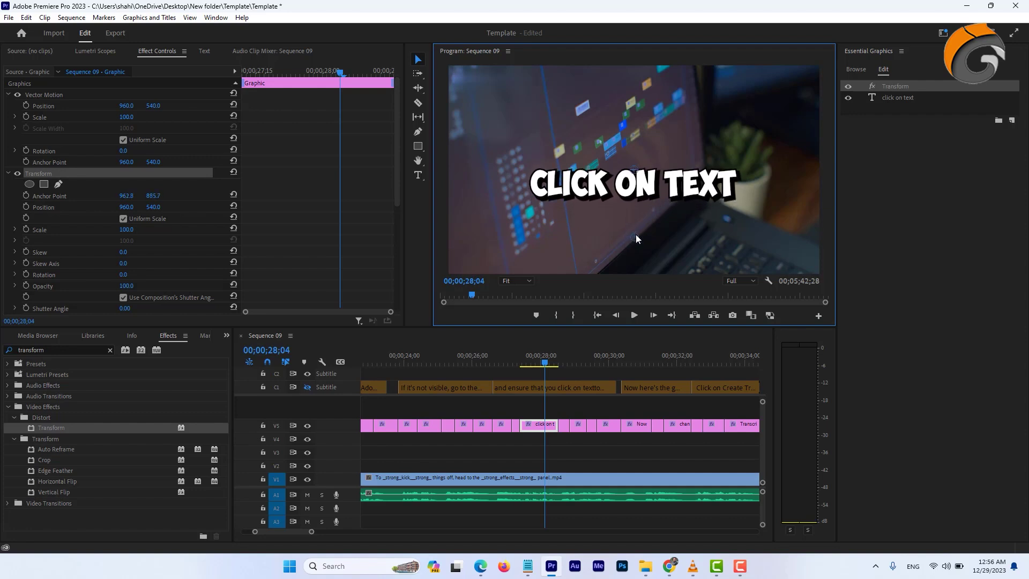
drag(636, 191, 635, 234)
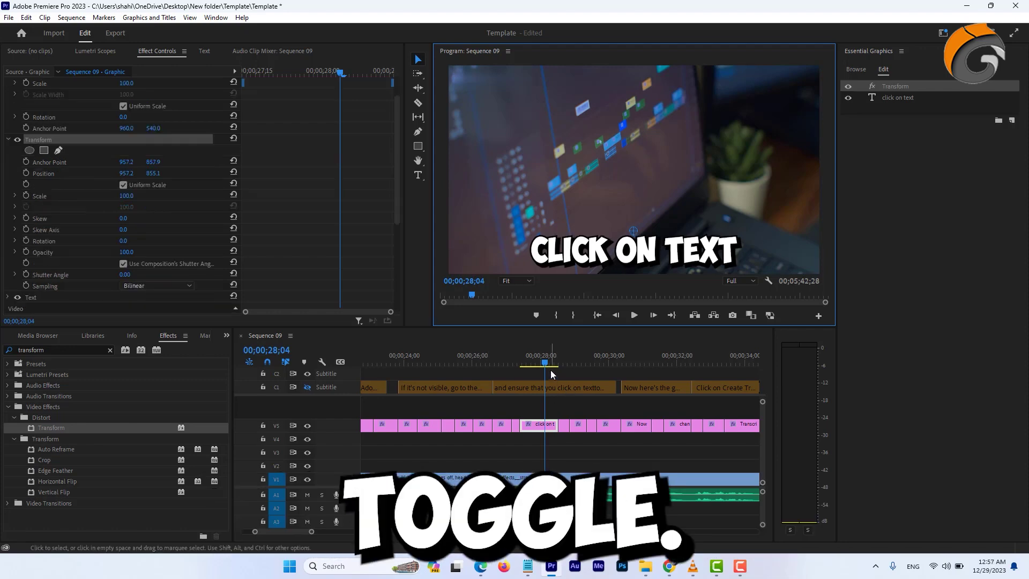
drag(552, 374, 521, 408)
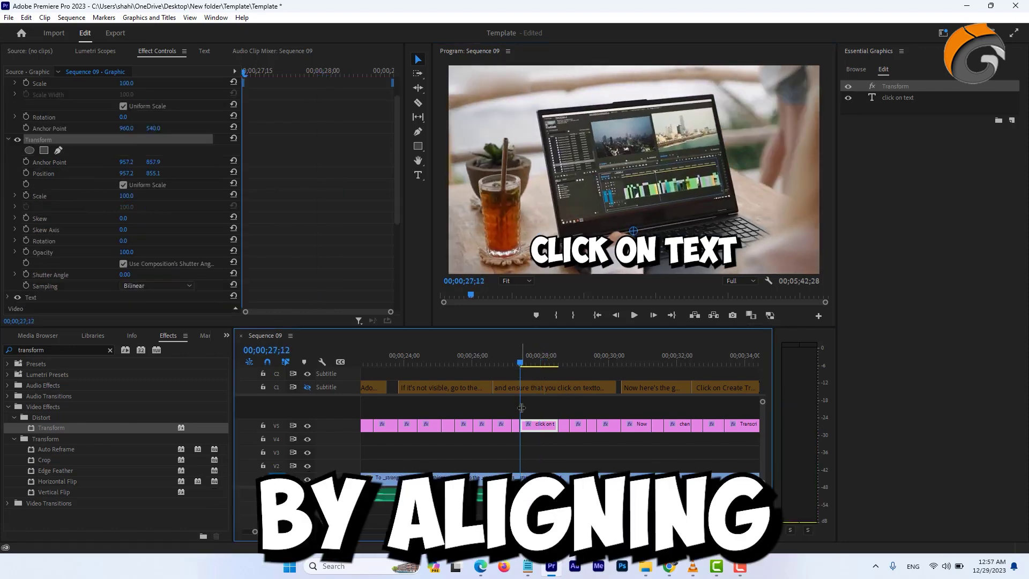
- Keyframe Transform Scale at 100 at 27;17 and at 0 on the caption's first frame
click(98, 198)
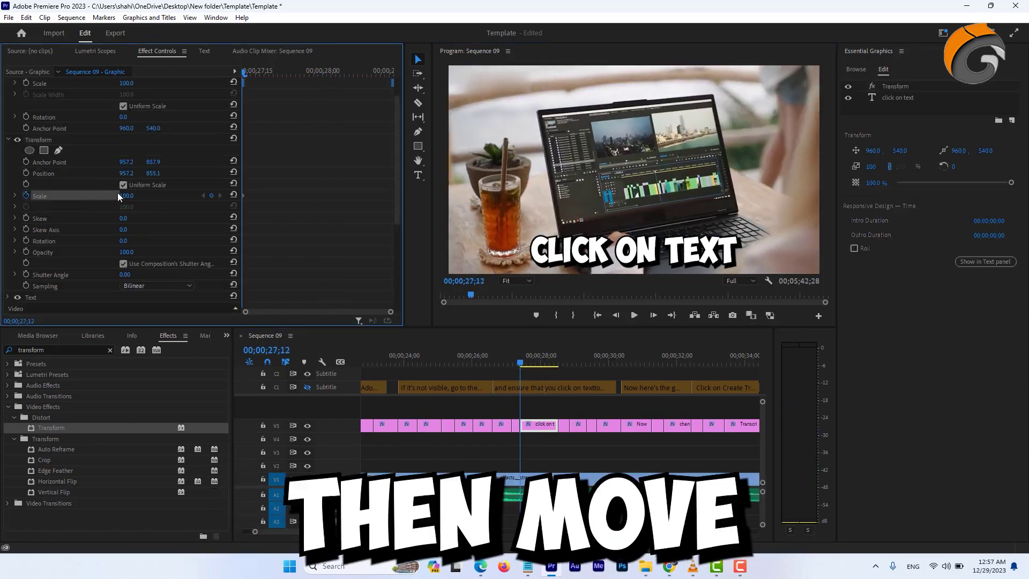
key(Right)
key(Right)
key(Right)
key(Right)
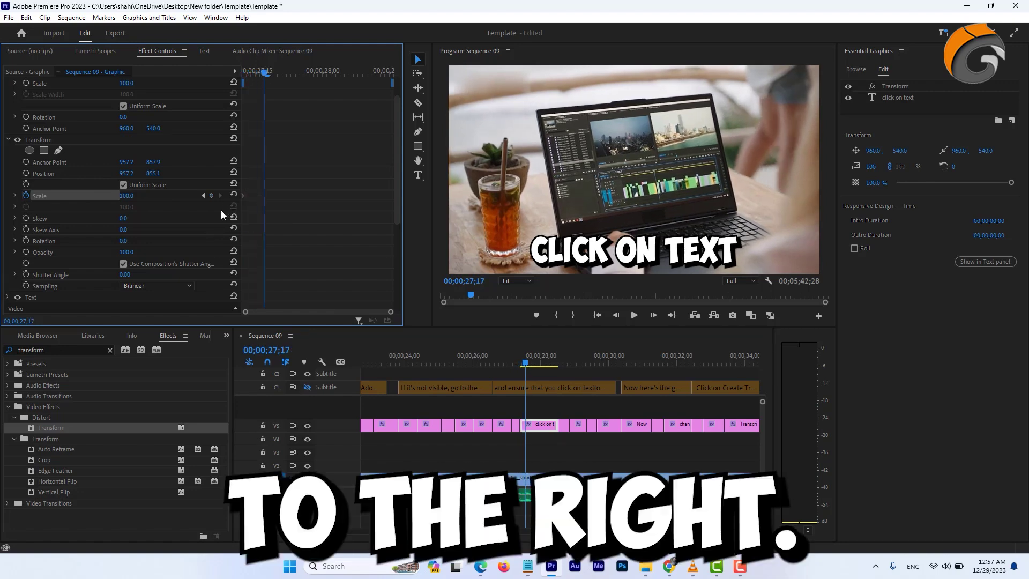
click(212, 196)
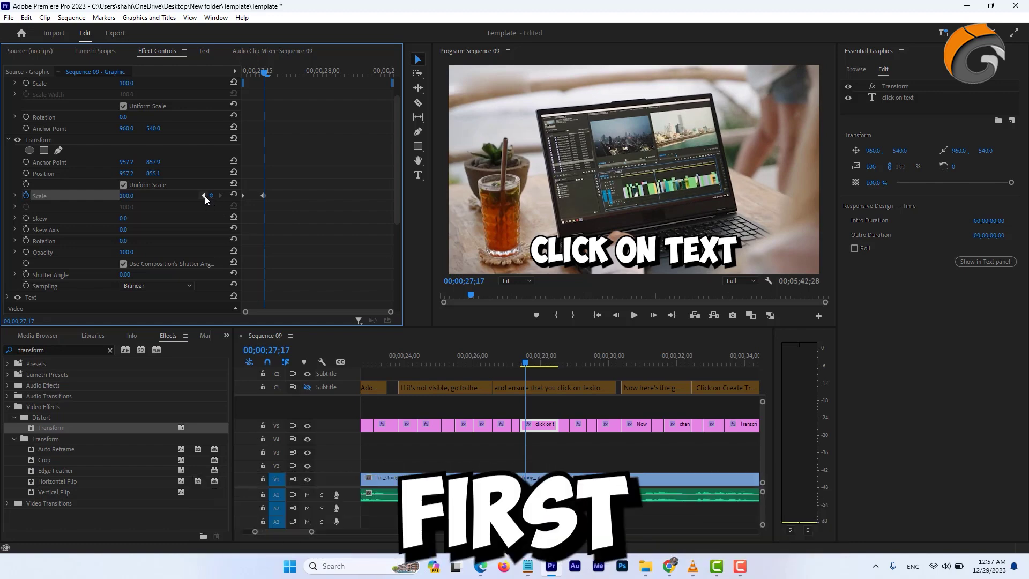
key(shift+Left)
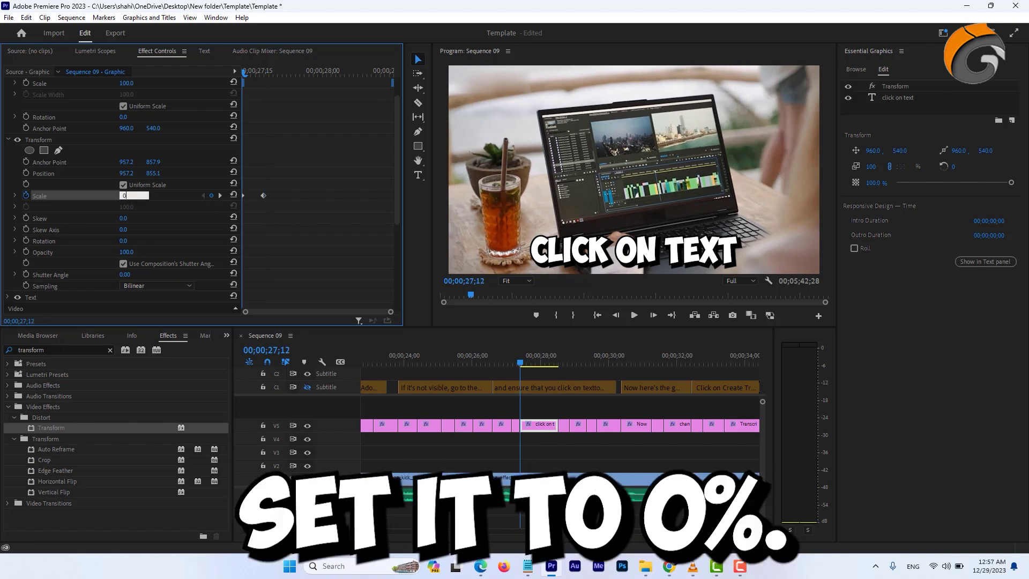
text(0)
key(Return)
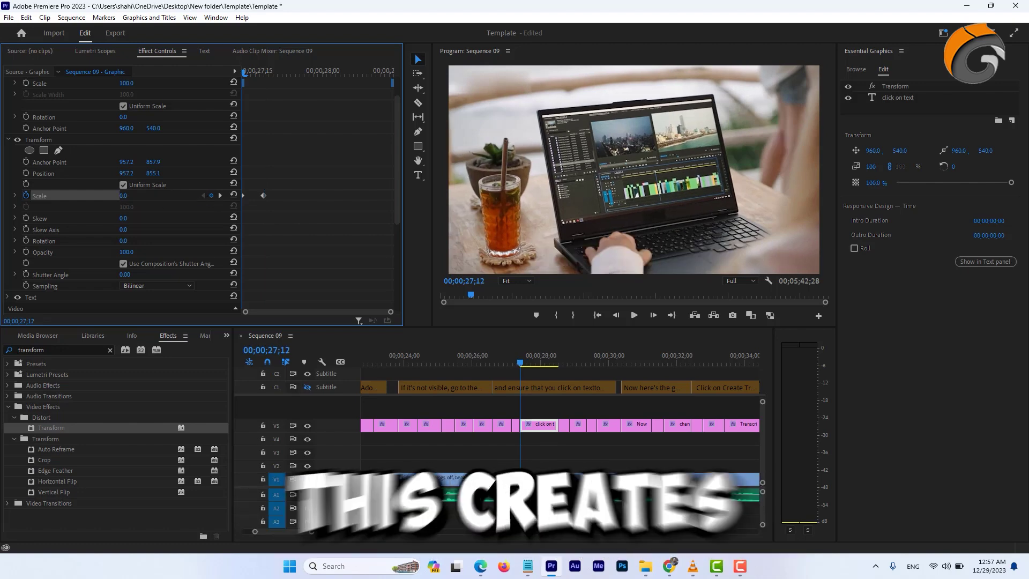
click(522, 367)
key(Right)
key(Right)
key(Right)
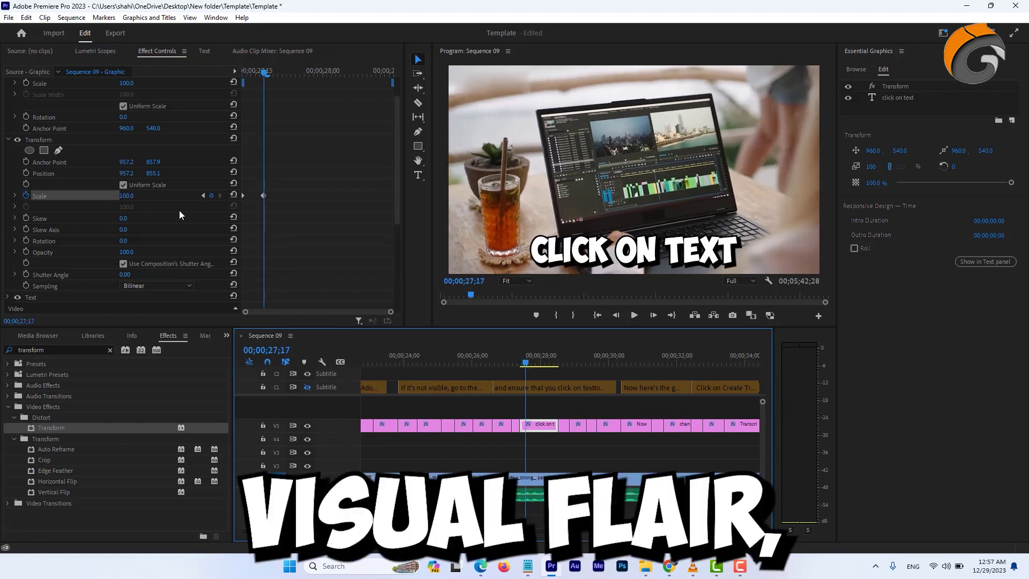
scroll(179, 214, down, 2)
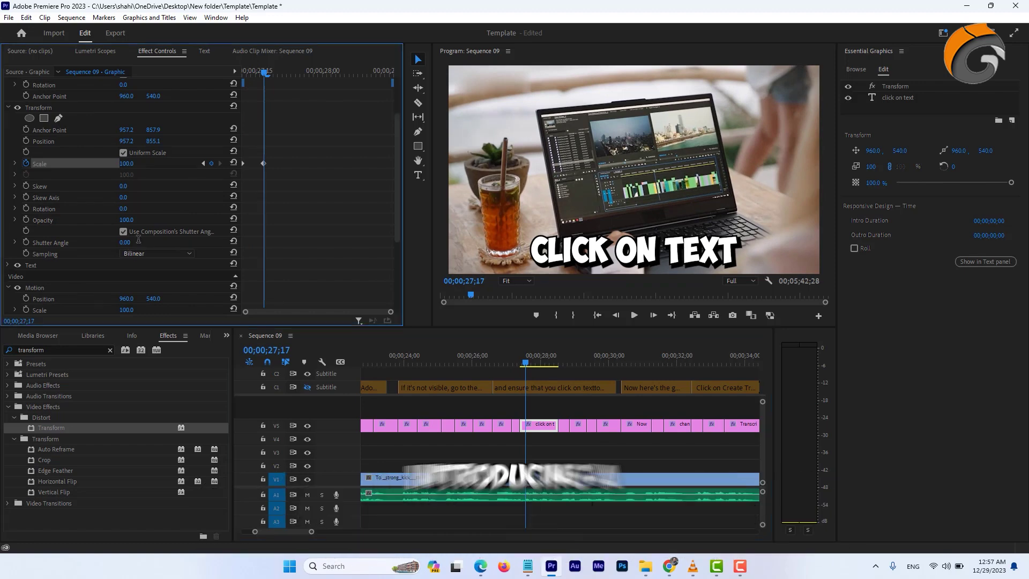
- Set the Transform Shutter Angle to 150 and apply ease interpolation to the Scale keyframe
click(145, 242)
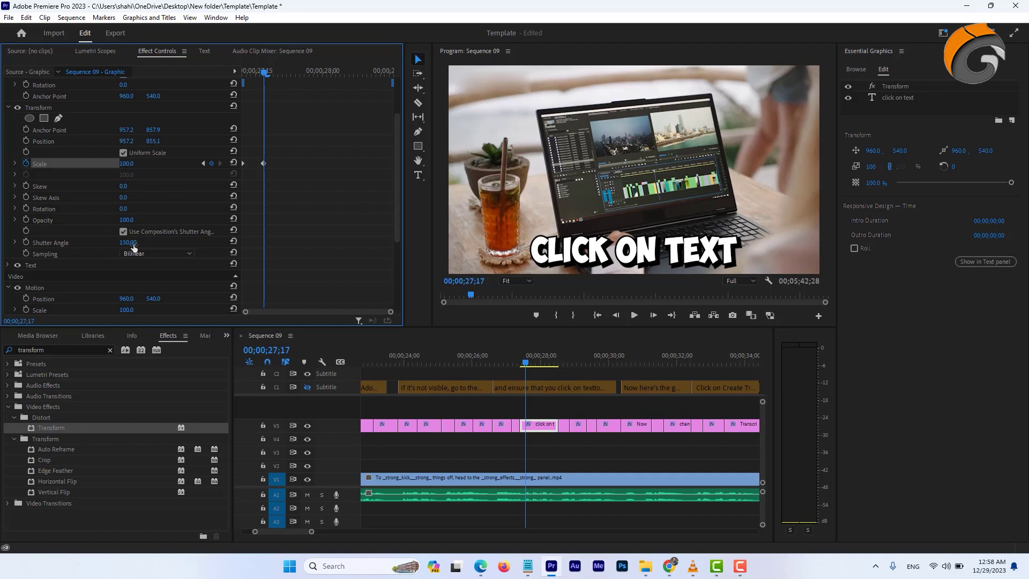
key(Left)
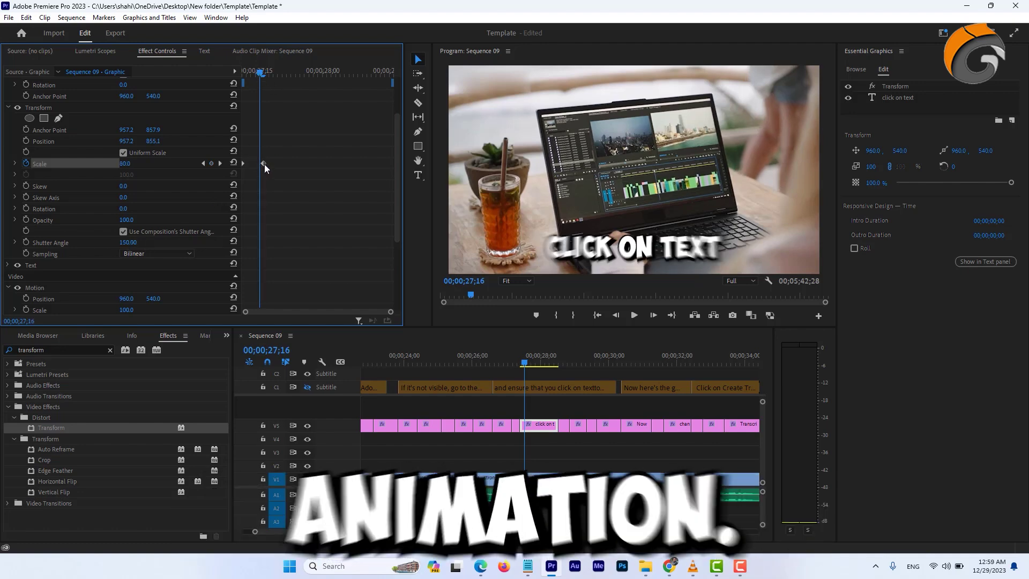
right_click(262, 163)
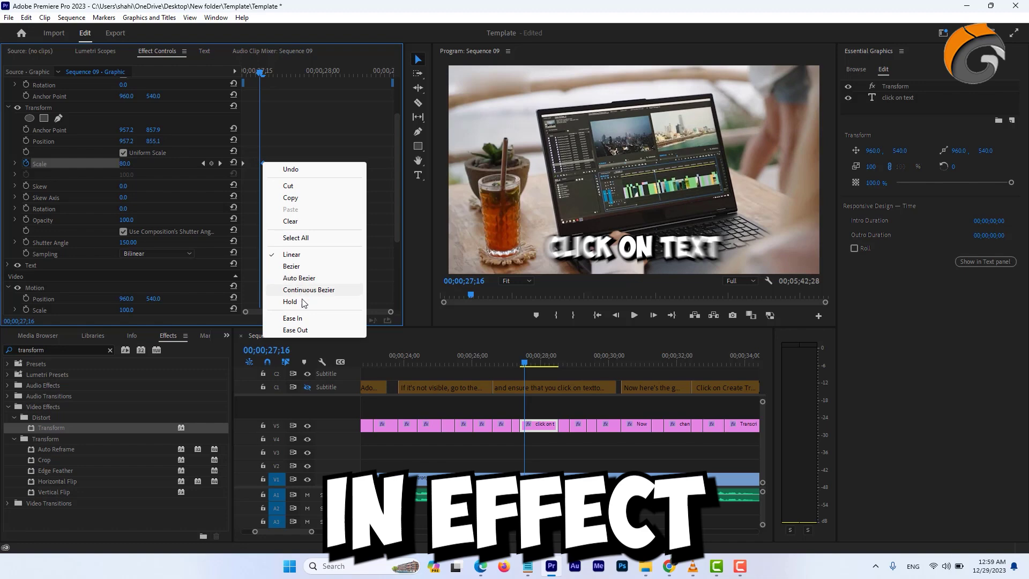
click(308, 320)
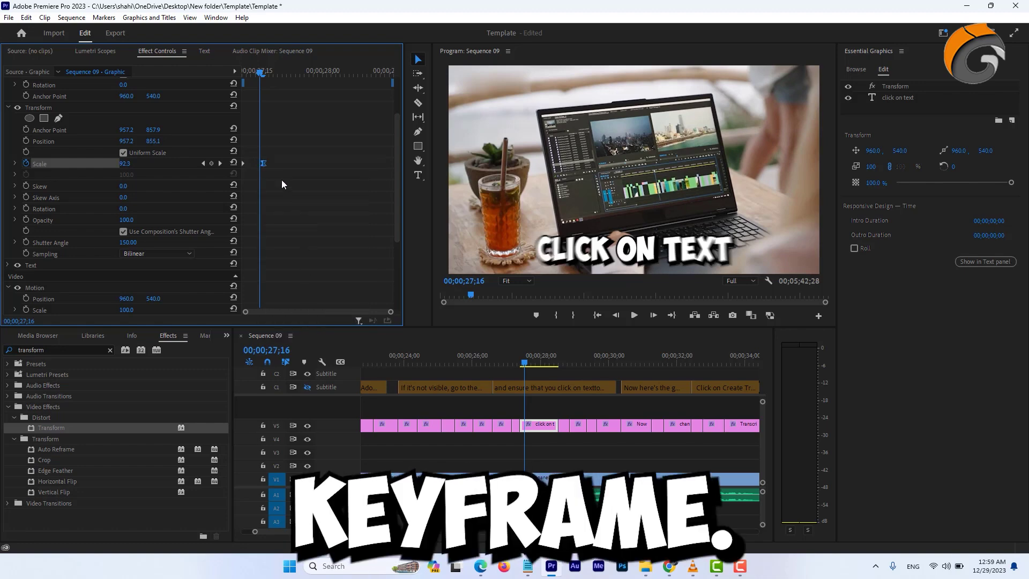
mouse_move(262, 73)
mouse_down()
mouse_move(244, 74)
mouse_move(277, 83)
mouse_up()
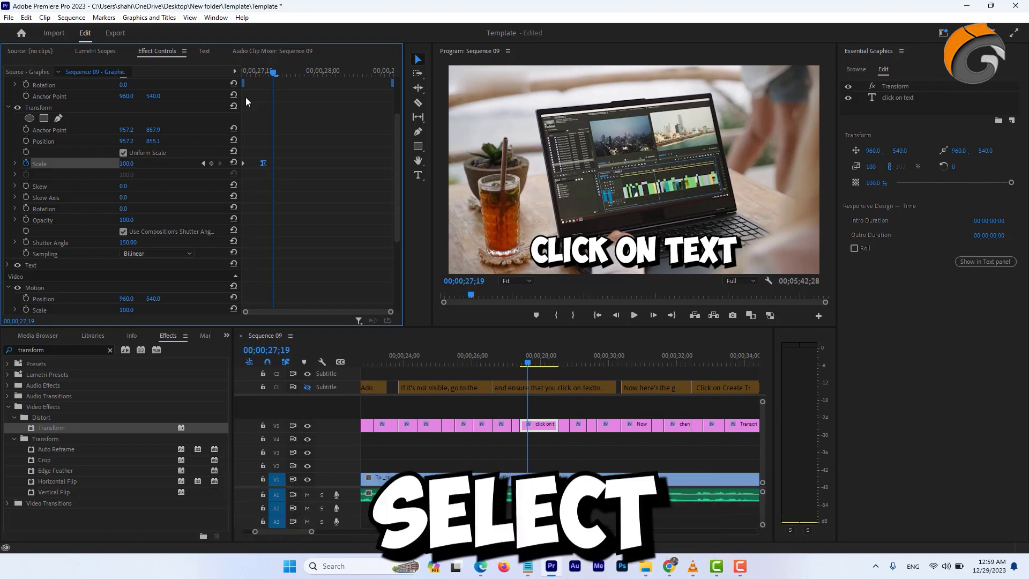
- Copy the animated Transform effect and apply it to the caption graphics on track V5
right_click(45, 109)
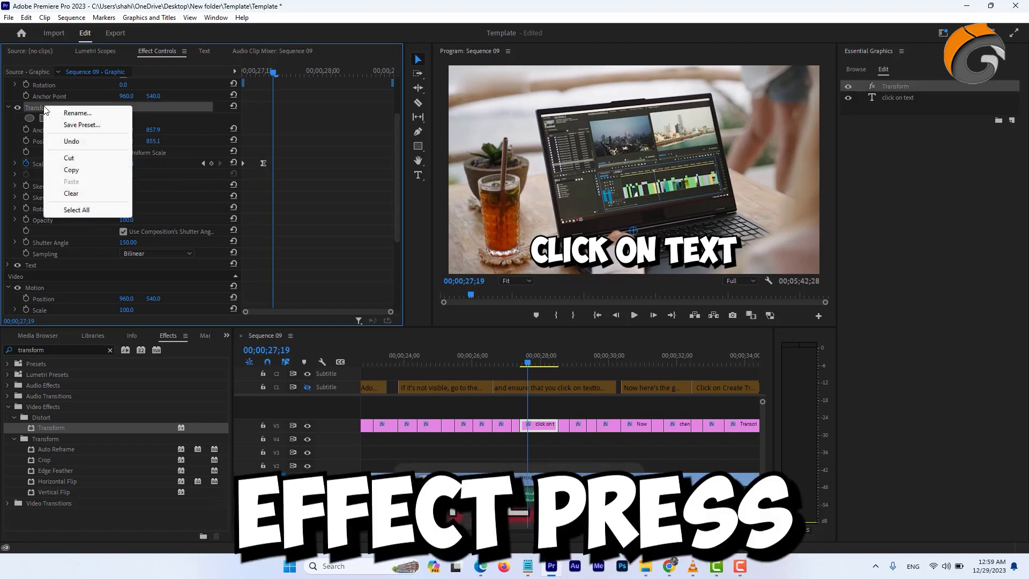
click(79, 170)
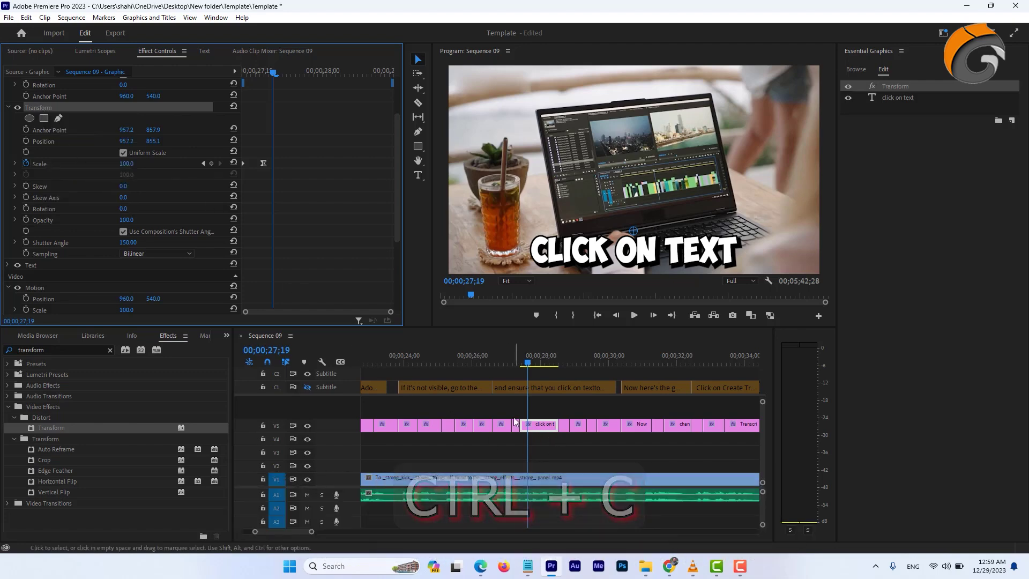
drag(514, 409, 365, 435)
drag(262, 531, 562, 535)
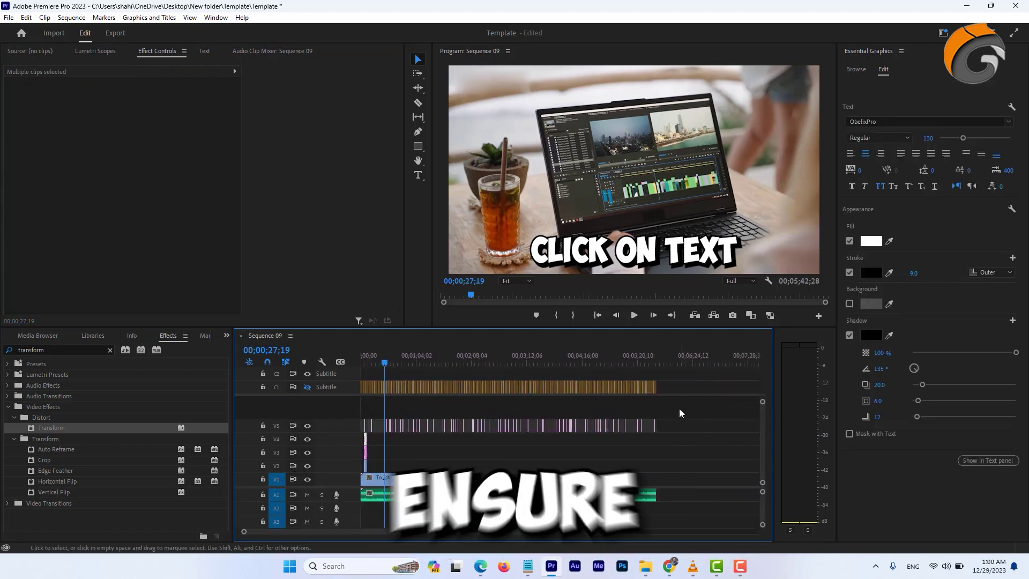
key(equal)
key(equal)
key(equal)
key(equal)
drag(626, 408, 322, 432)
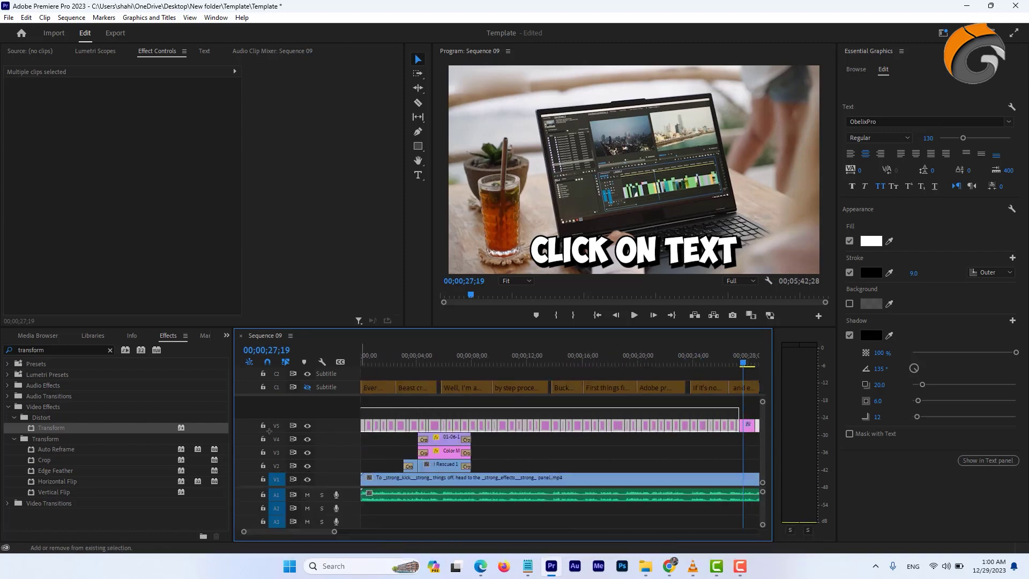
scroll(258, 533, down, 1)
- Zoom the timeline out and play the sequence to review the animated captions
drag(349, 534, 447, 530)
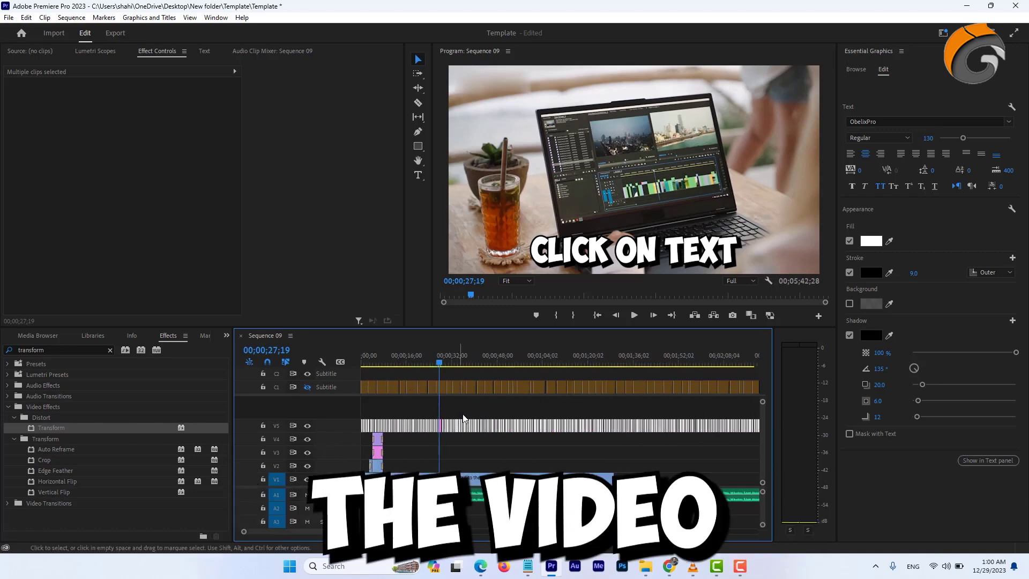
mouse_move(442, 369)
mouse_down()
mouse_move(335, 374)
mouse_move(444, 375)
mouse_up()
click(634, 315)
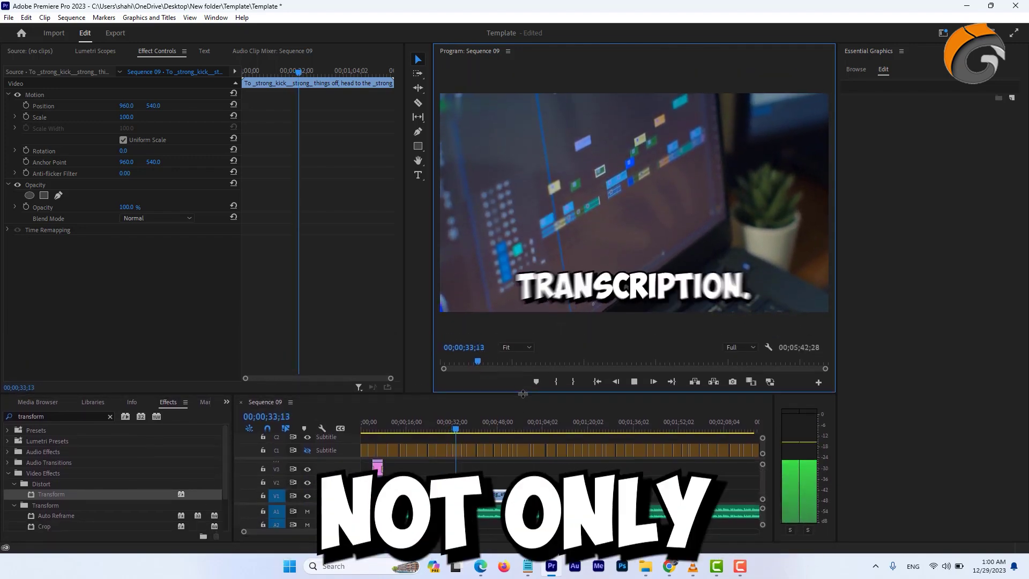
click(568, 234)
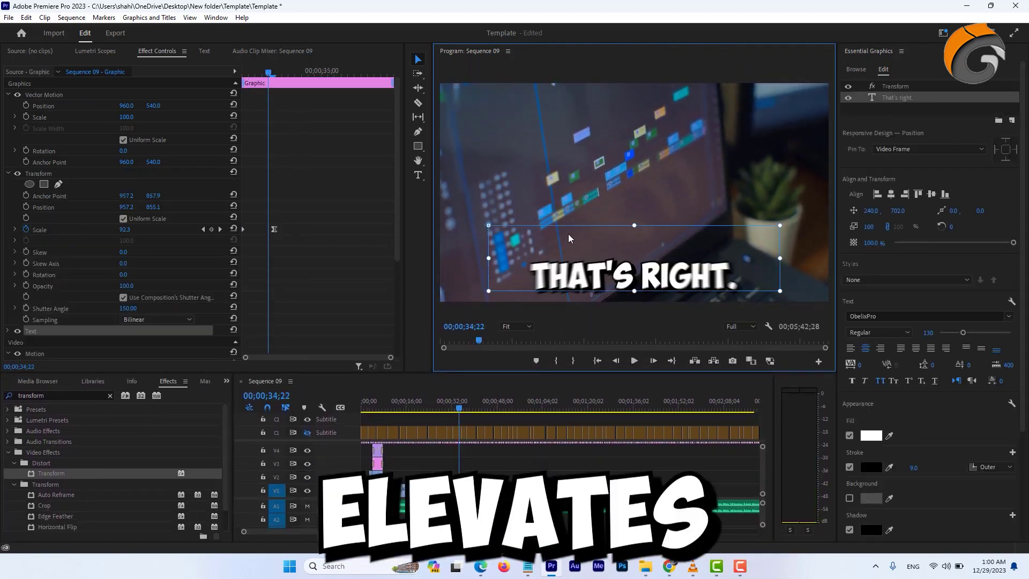
click(479, 408)
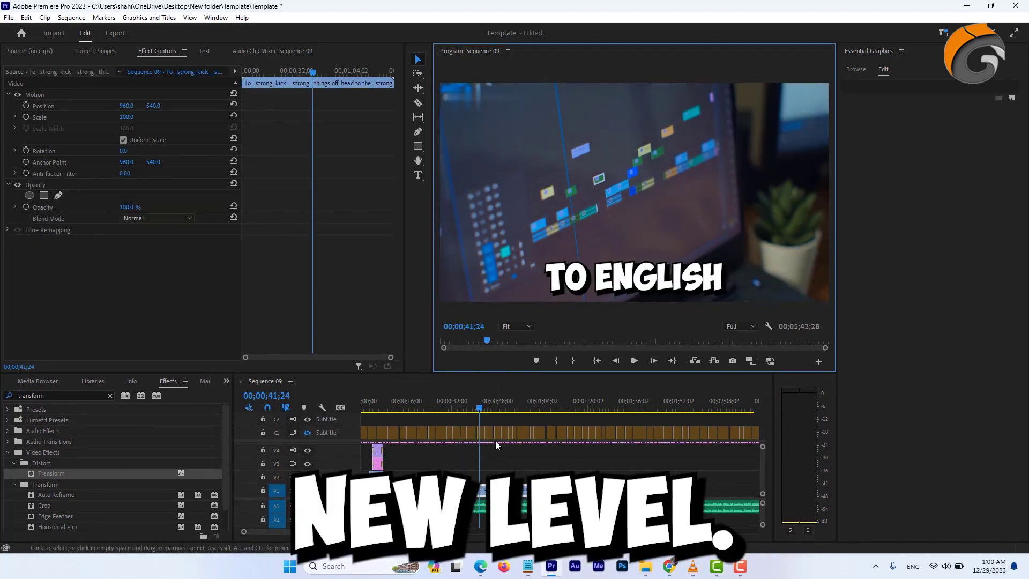
drag(477, 410, 515, 403)
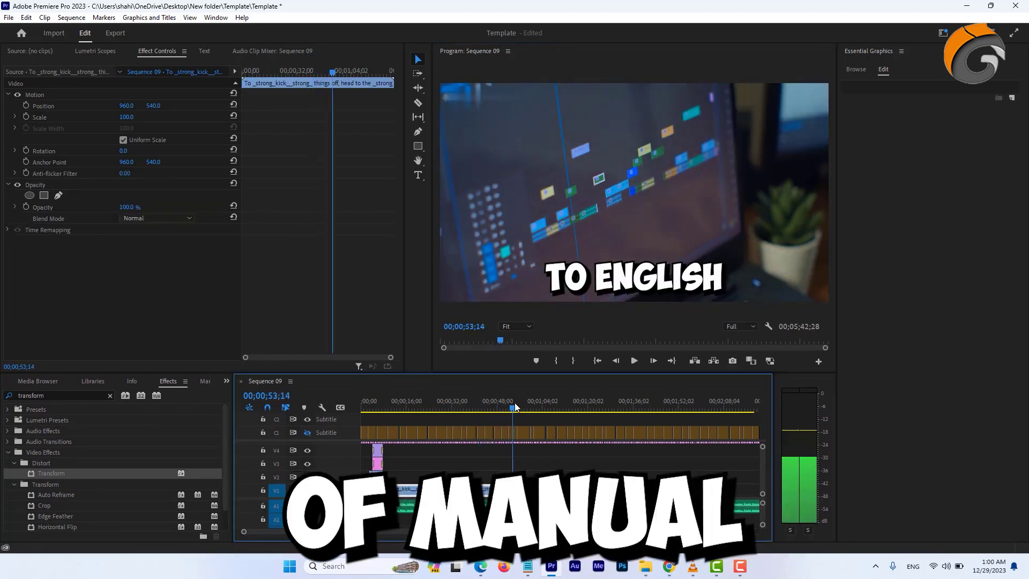
click(634, 360)
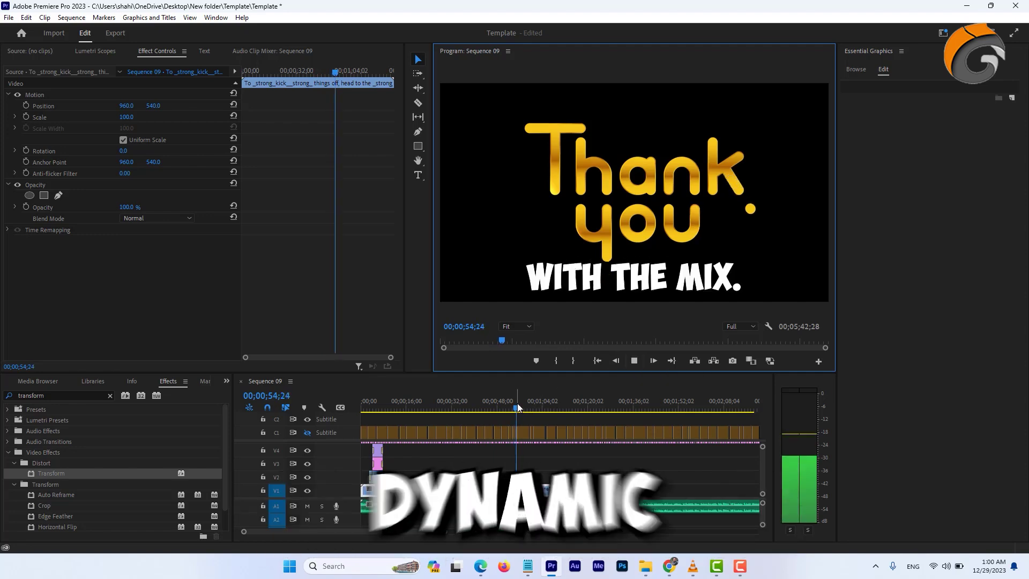
click(570, 410)
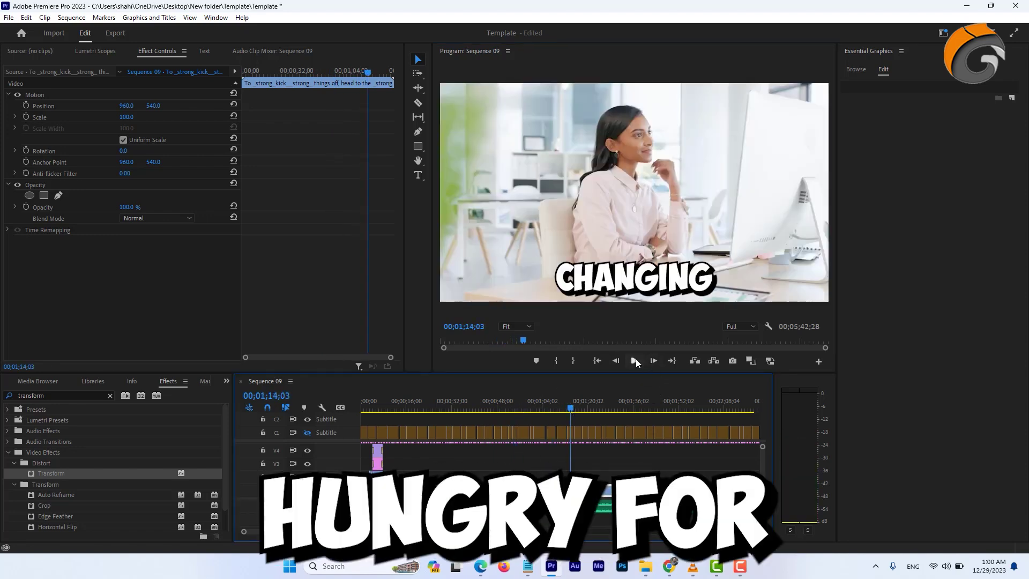
click(636, 360)
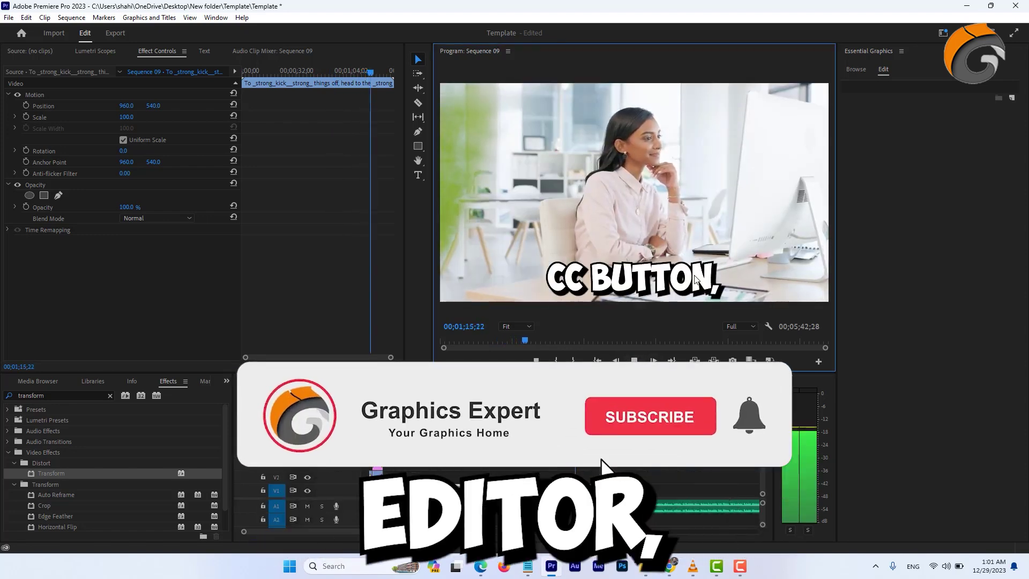